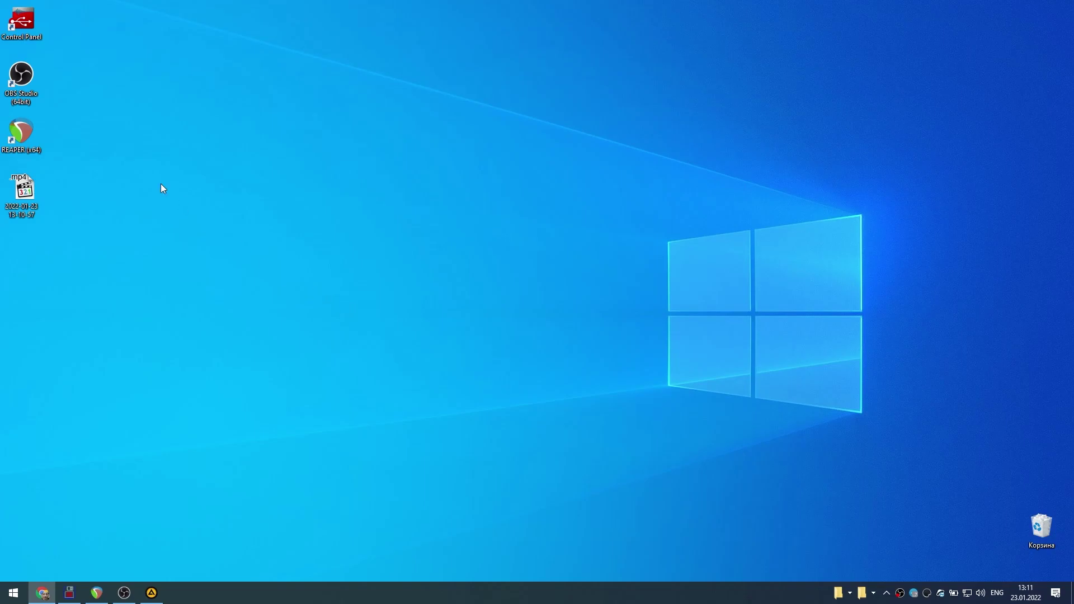
Open the Yamaha Steinberg USB driver settings and view the ASIO configuration and driver version information.
{"action": "double_click", "coordinate": [32, 22]}
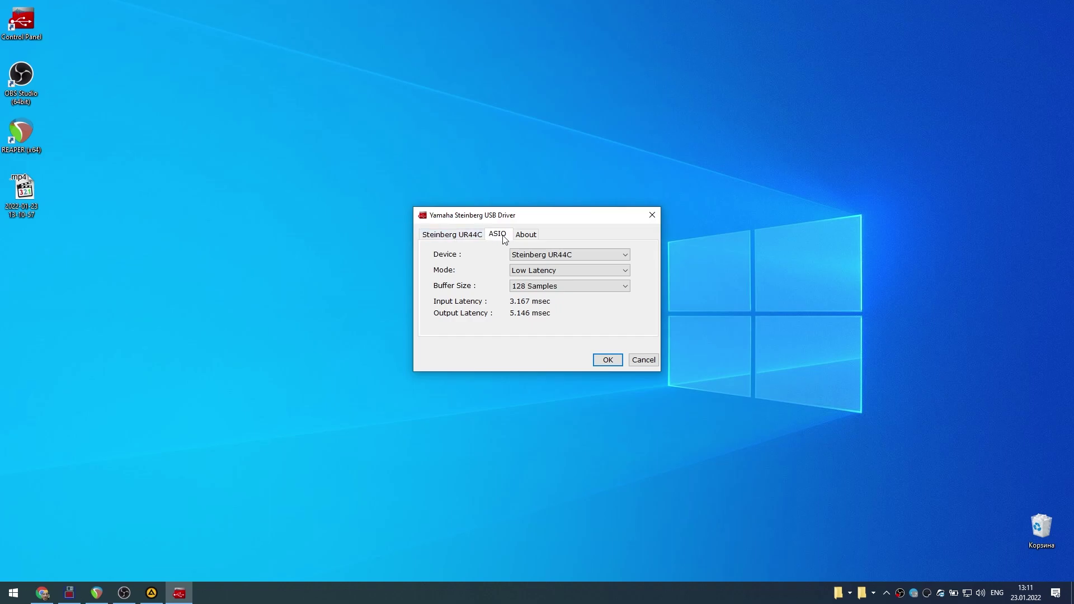
{"action": "left_click", "coordinate": [533, 239]}
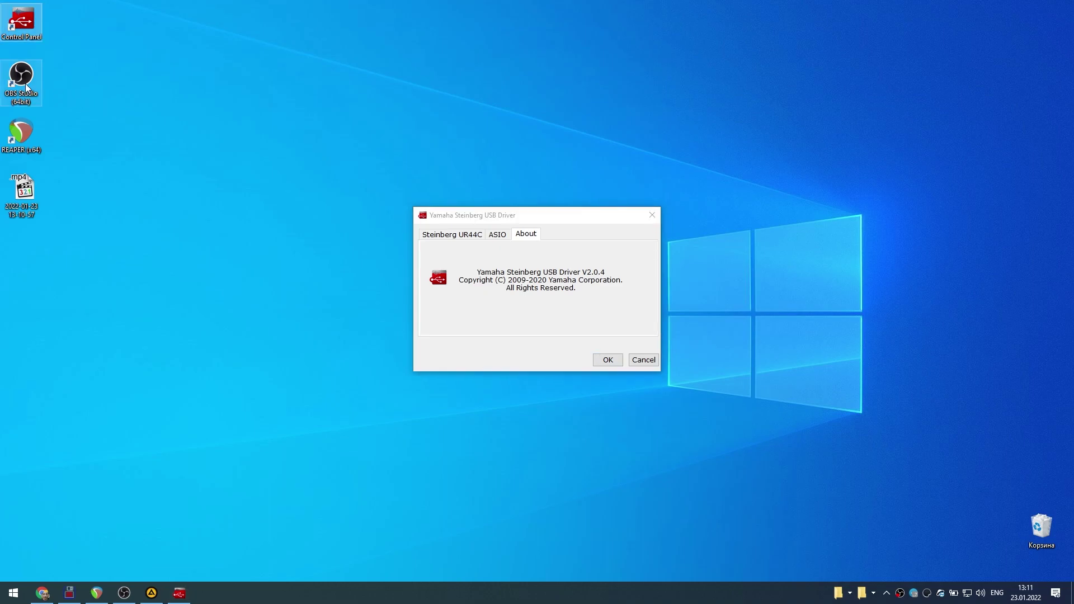
Switch to OBS Studio and REAPER to view their main windows, and minimize REAPER.
{"action": "left_click", "coordinate": [25, 82]}
{"action": "left_click", "coordinate": [124, 593]}
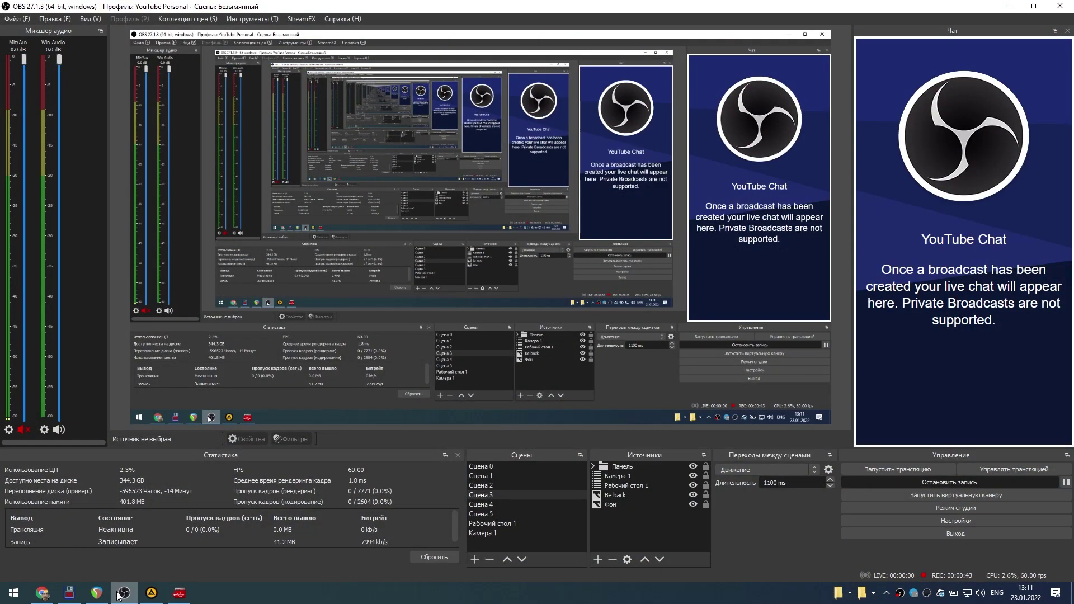
{"action": "left_click", "coordinate": [92, 593]}
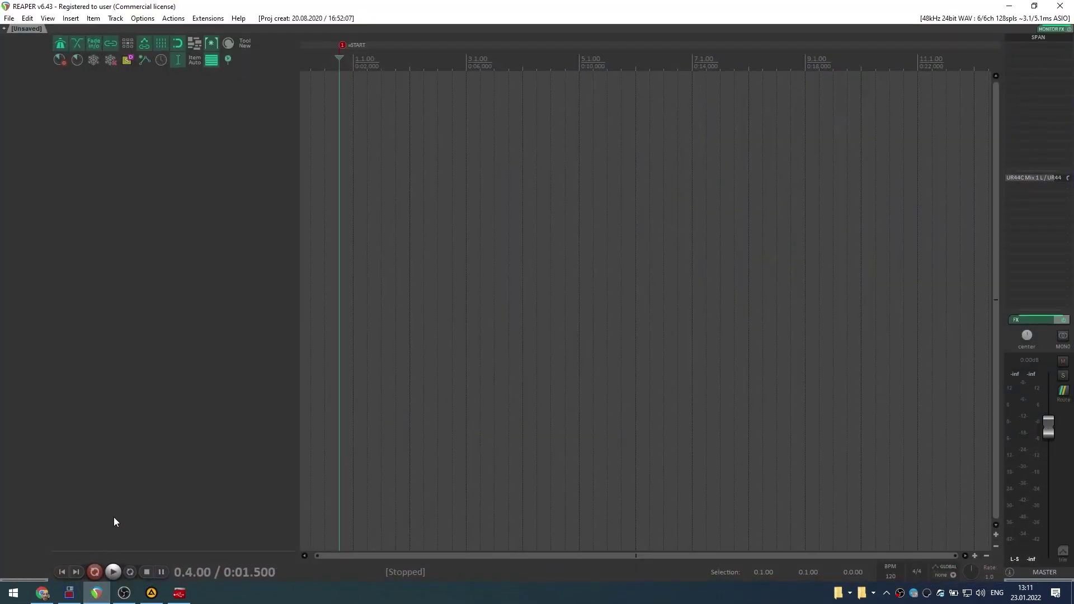
{"action": "left_click", "coordinate": [1009, 7]}
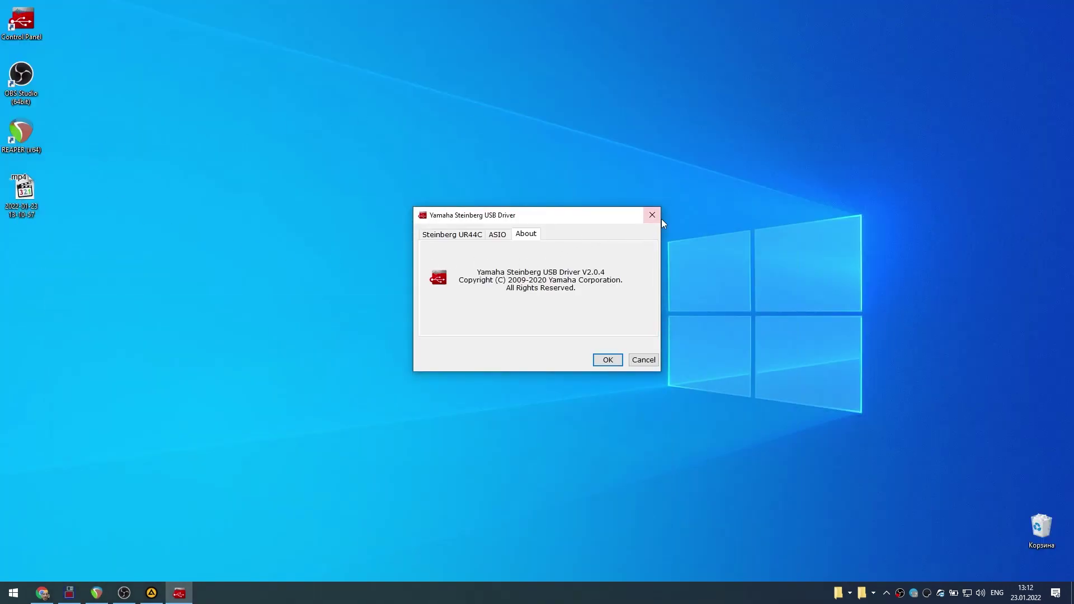
{"action": "left_click", "coordinate": [23, 103]}
{"action": "left_click", "coordinate": [24, 103]}
{"action": "left_click", "coordinate": [32, 149]}
{"action": "left_click", "coordinate": [34, 151]}
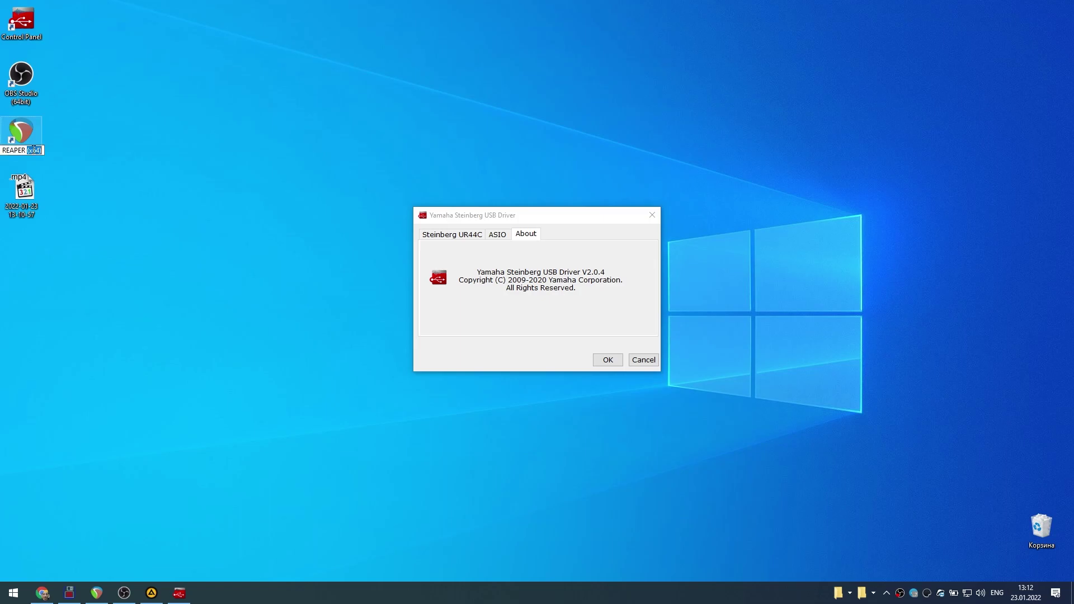
{"action": "left_click", "coordinate": [95, 162]}
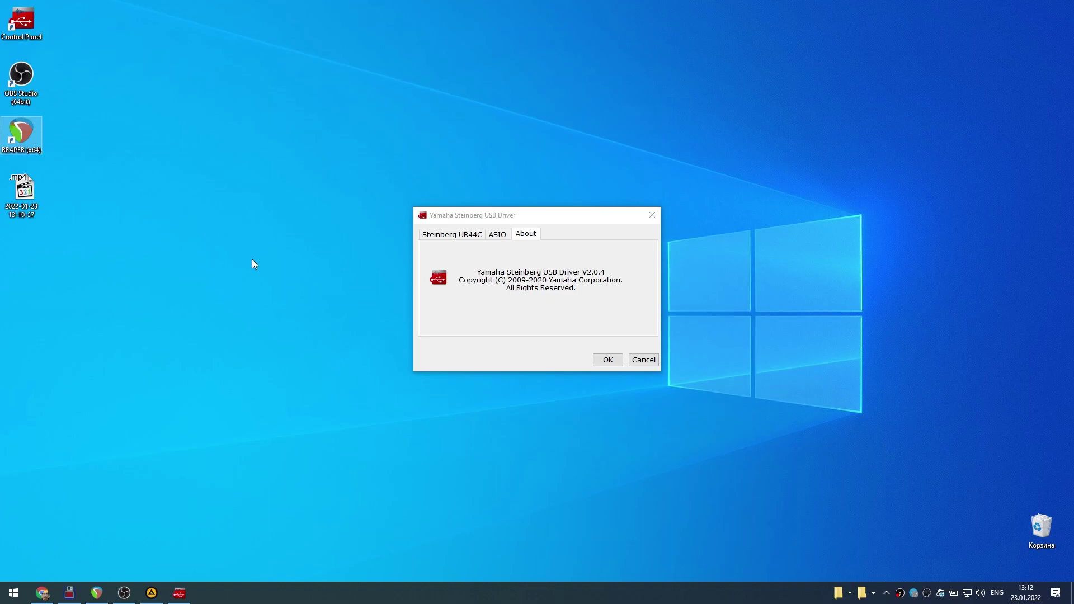
Create a desktop shortcut for Звук from the Оборудование и звук section of the Windows Control Panel, and close that window.
{"action": "key", "text": "super"}
{"action": "type", "text": "gfyt"}
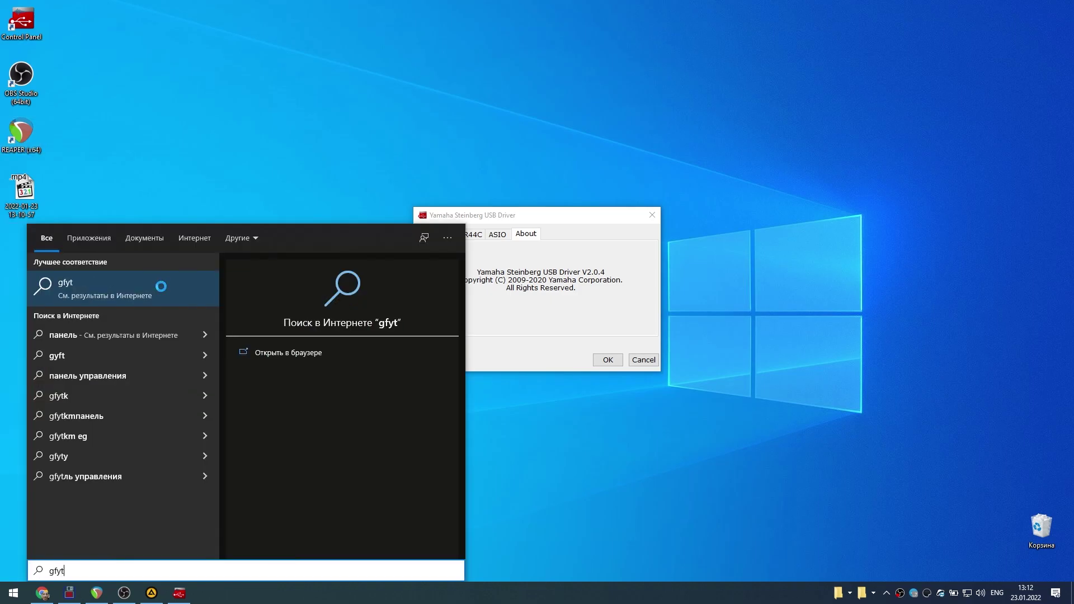
{"action": "left_click", "coordinate": [161, 287]}
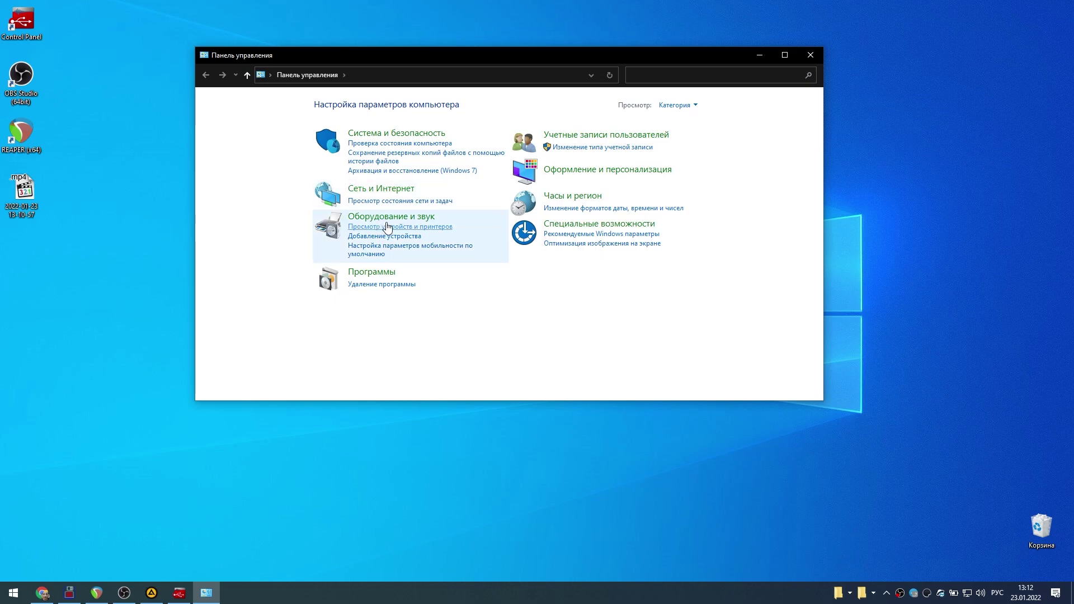
{"action": "left_click", "coordinate": [391, 218]}
{"action": "right_click", "coordinate": [350, 175]}
{"action": "left_click", "coordinate": [380, 194]}
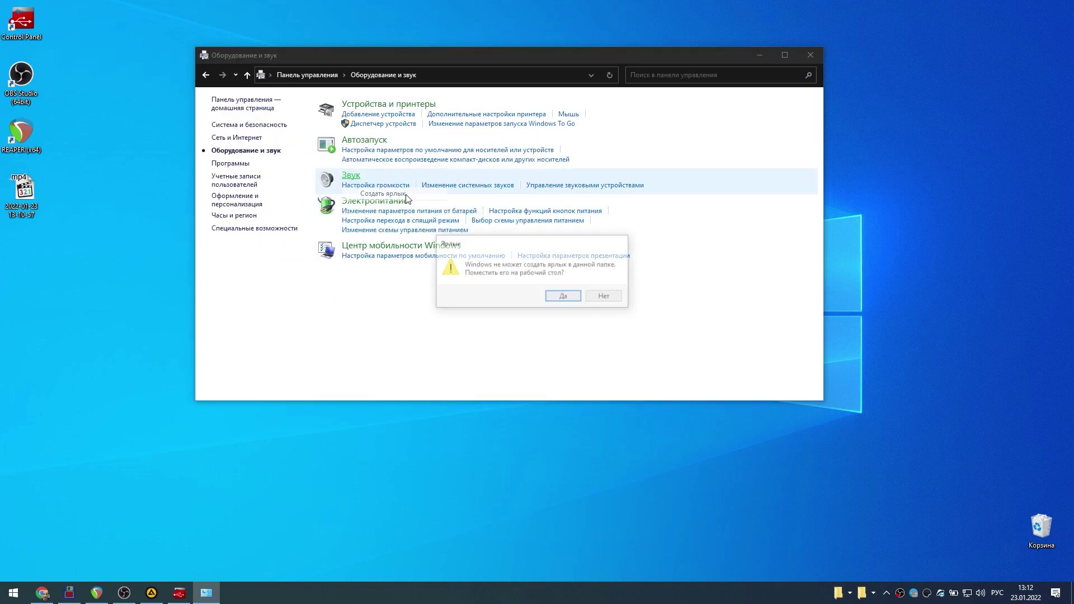
{"action": "left_click", "coordinate": [563, 297]}
{"action": "left_click", "coordinate": [811, 56]}
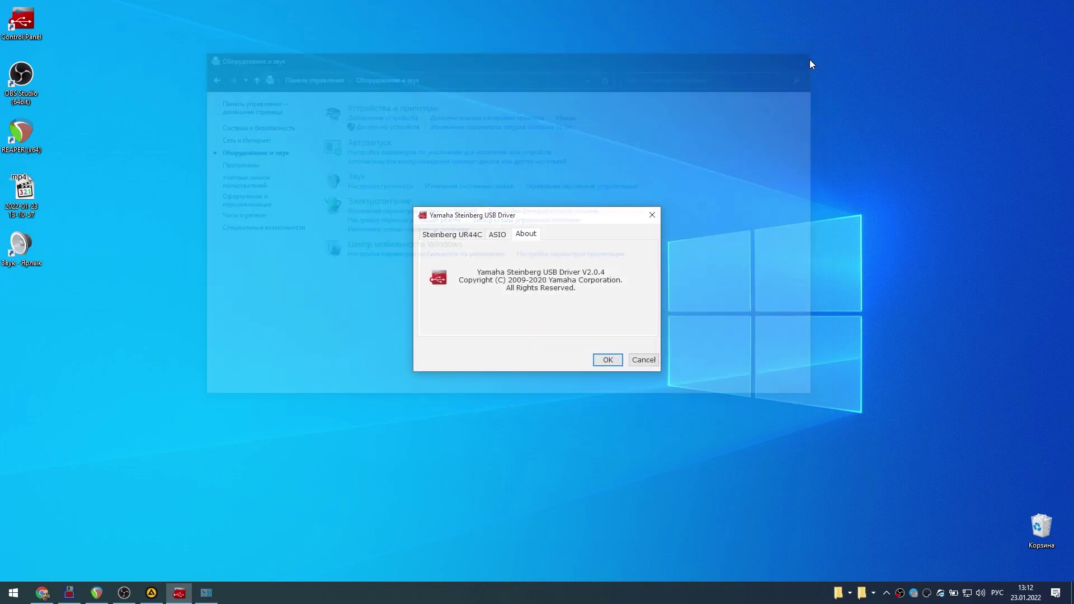
Launch the Звук desktop shortcut and check the default format of the playback devices Линия and Динамики.
{"action": "double_click", "coordinate": [28, 247]}
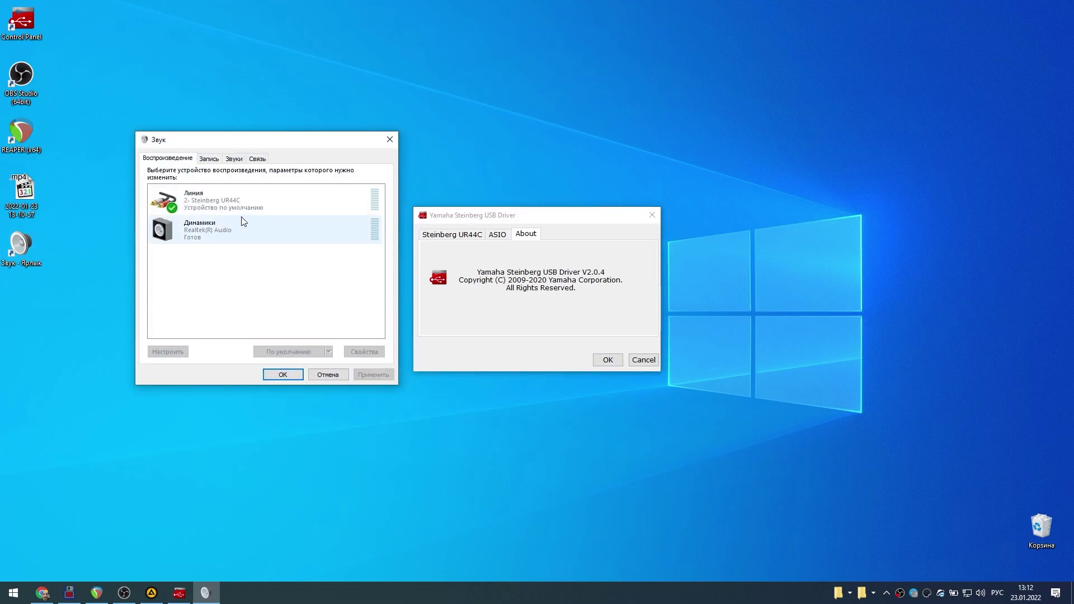
{"action": "left_click", "coordinate": [220, 201]}
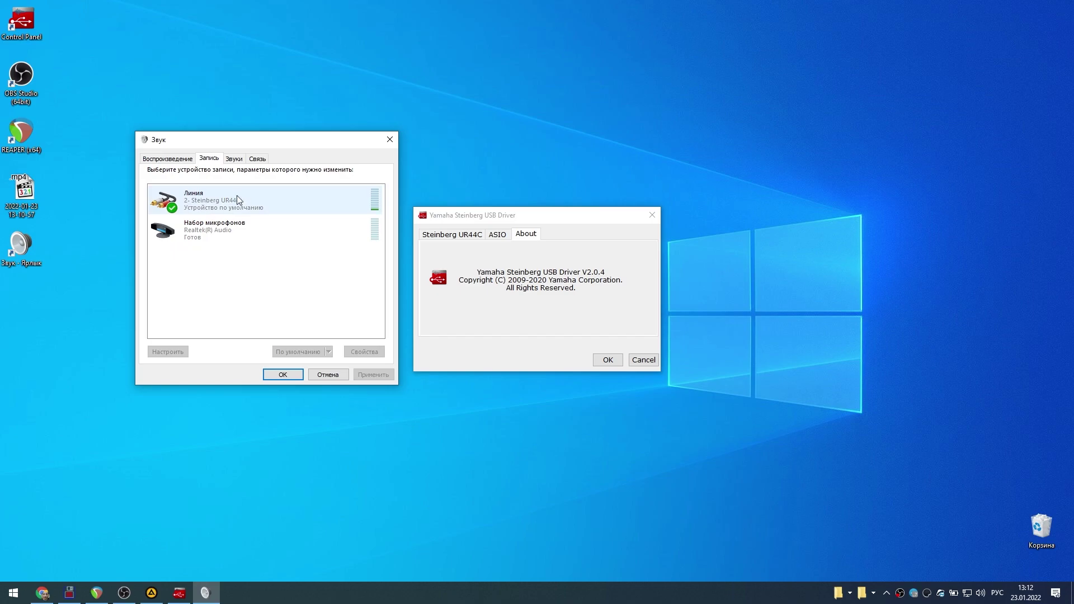
{"action": "double_click", "coordinate": [207, 206]}
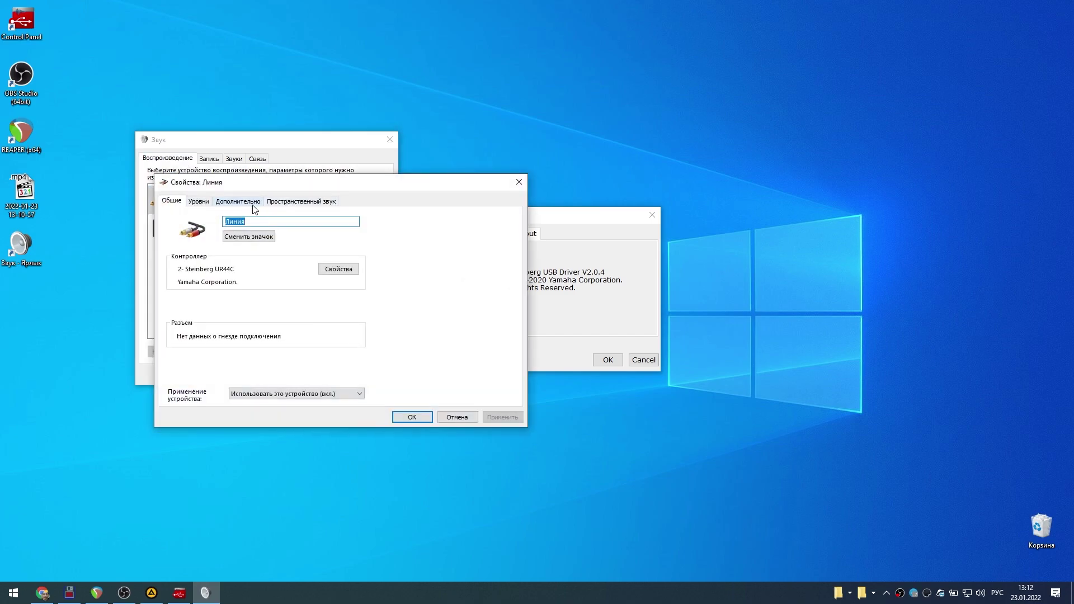
{"action": "left_click", "coordinate": [240, 201]}
{"action": "left_click", "coordinate": [519, 182]}
{"action": "double_click", "coordinate": [211, 231]}
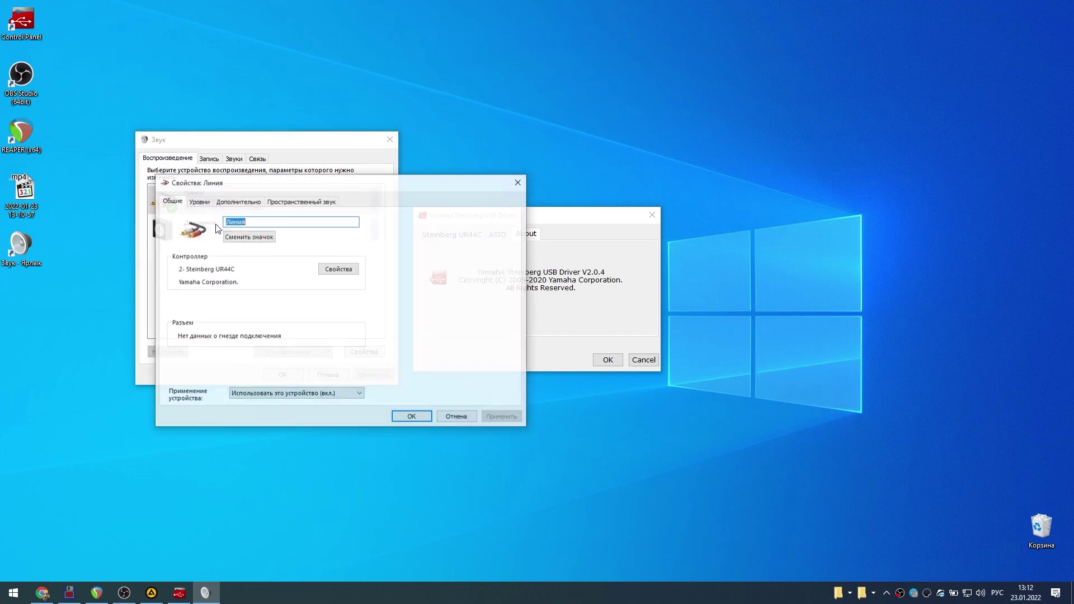
{"action": "left_click", "coordinate": [280, 203]}
{"action": "left_click", "coordinate": [252, 202]}
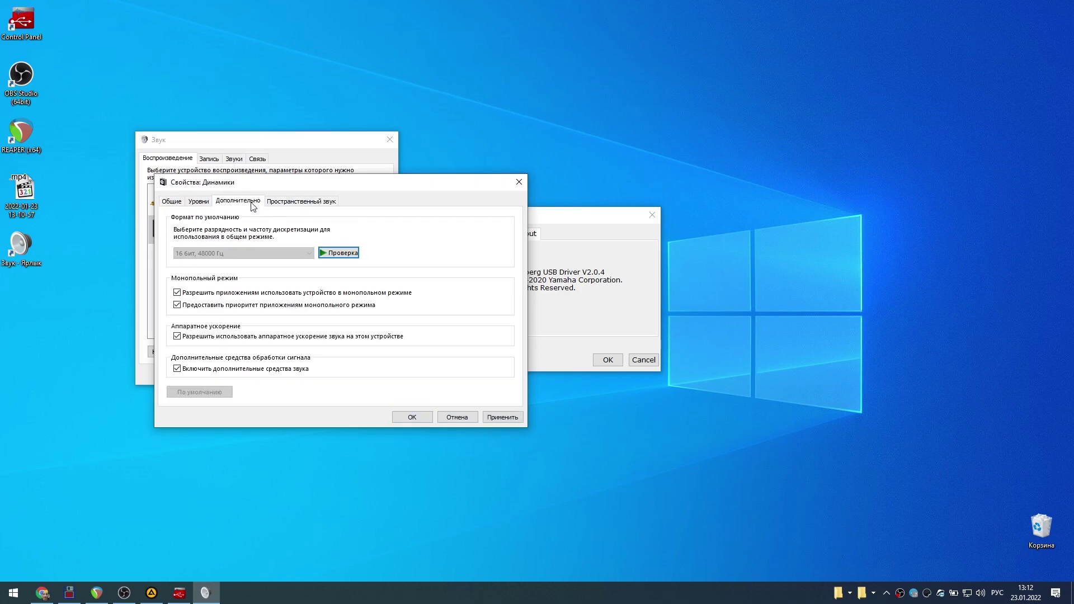
{"action": "key", "text": "Escape"}
Check the default format of the recording devices Линия and Набор микрофонов.
{"action": "left_click", "coordinate": [209, 159]}
{"action": "double_click", "coordinate": [202, 206]}
{"action": "left_click", "coordinate": [278, 202]}
{"action": "key", "text": "Escape"}
{"action": "double_click", "coordinate": [226, 231]}
{"action": "left_click", "coordinate": [277, 202]}
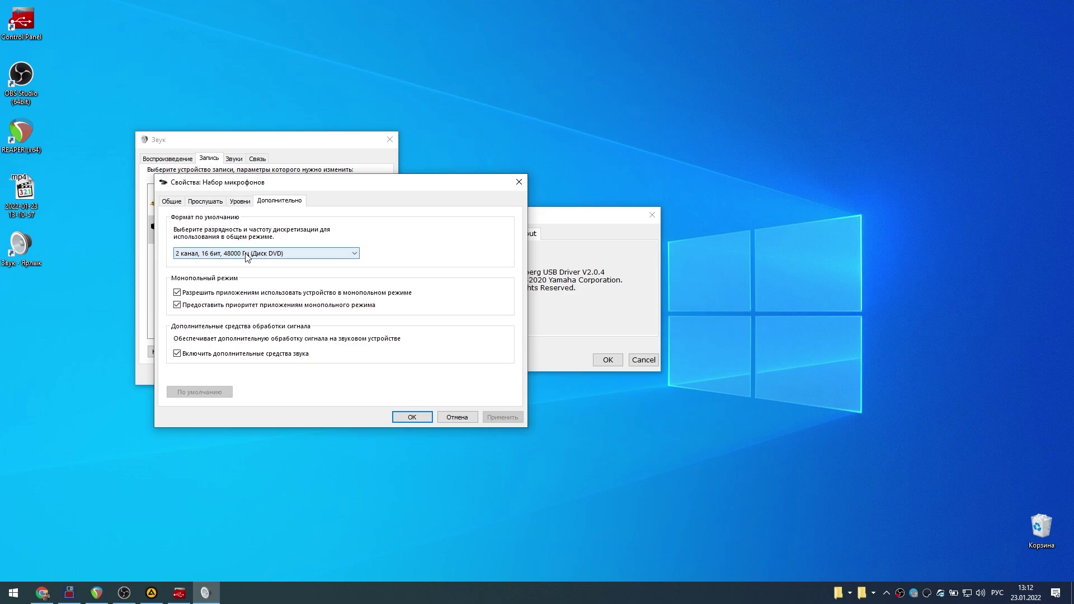
{"action": "key", "text": "Escape"}
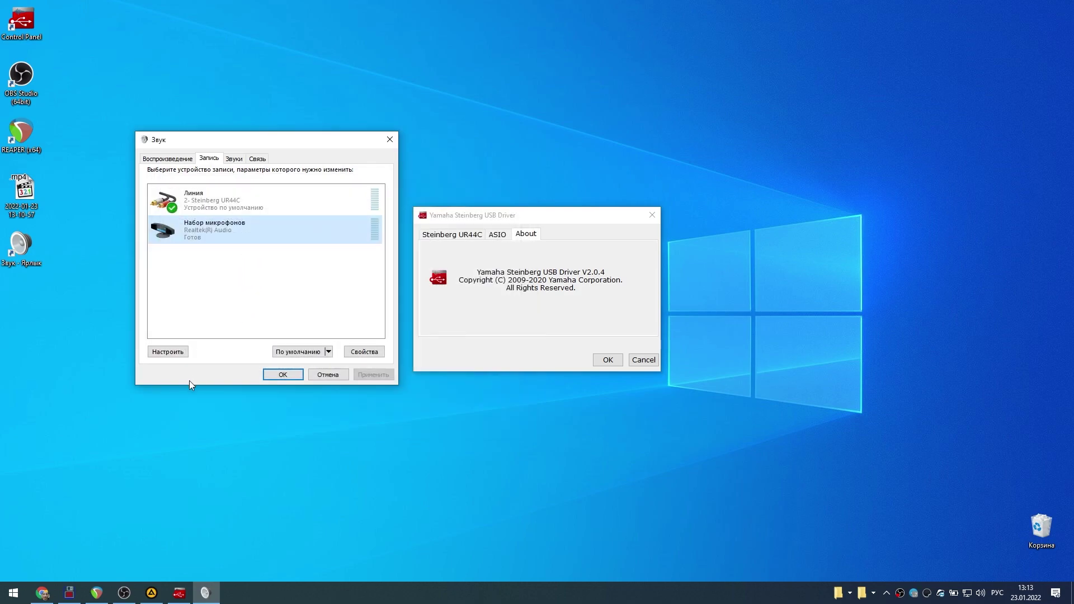
Check the sample rate in the Steinberg UR44C driver settings and in the audio settings of OBS Studio.
{"action": "left_click", "coordinate": [453, 235]}
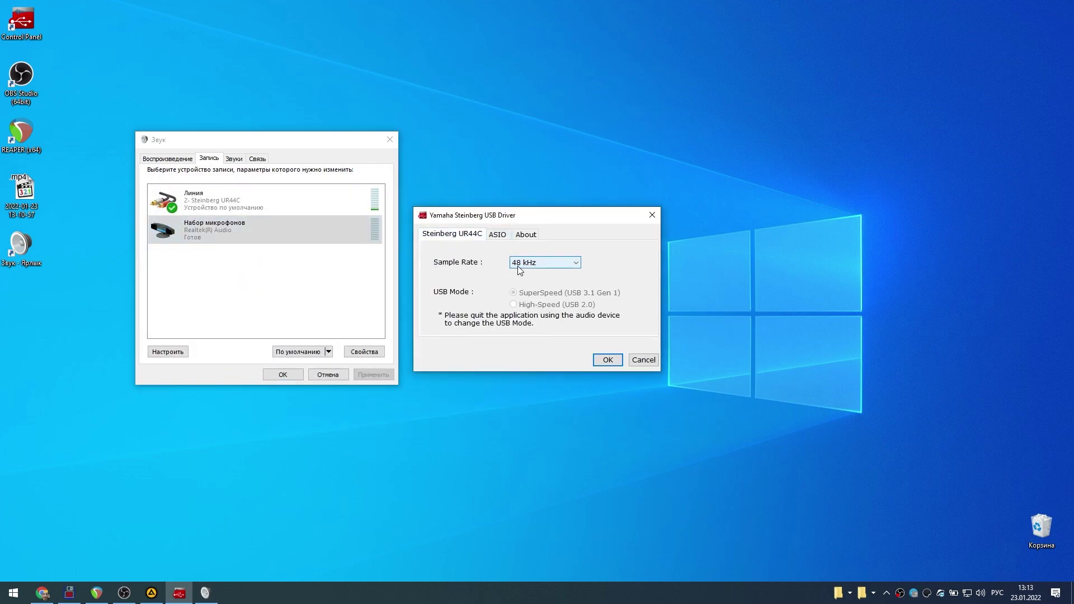
{"action": "left_click", "coordinate": [124, 592]}
{"action": "left_click", "coordinate": [956, 521]}
{"action": "left_click", "coordinate": [303, 191]}
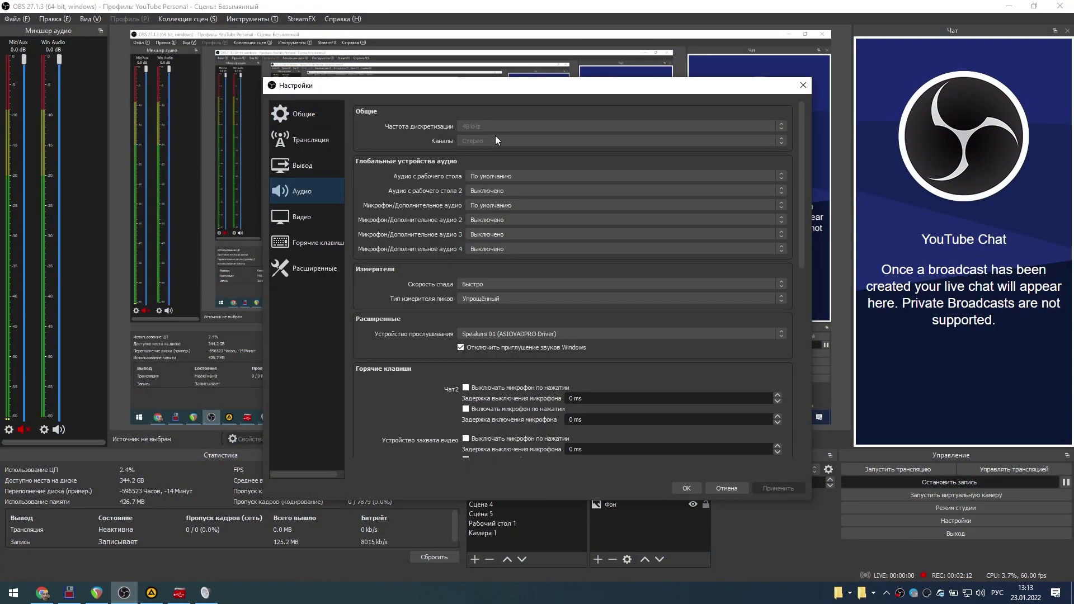
Switch to REAPER to check the sample rate in its audio device preferences, and switch to AIMP to look for its settings.
{"action": "left_click", "coordinate": [97, 593]}
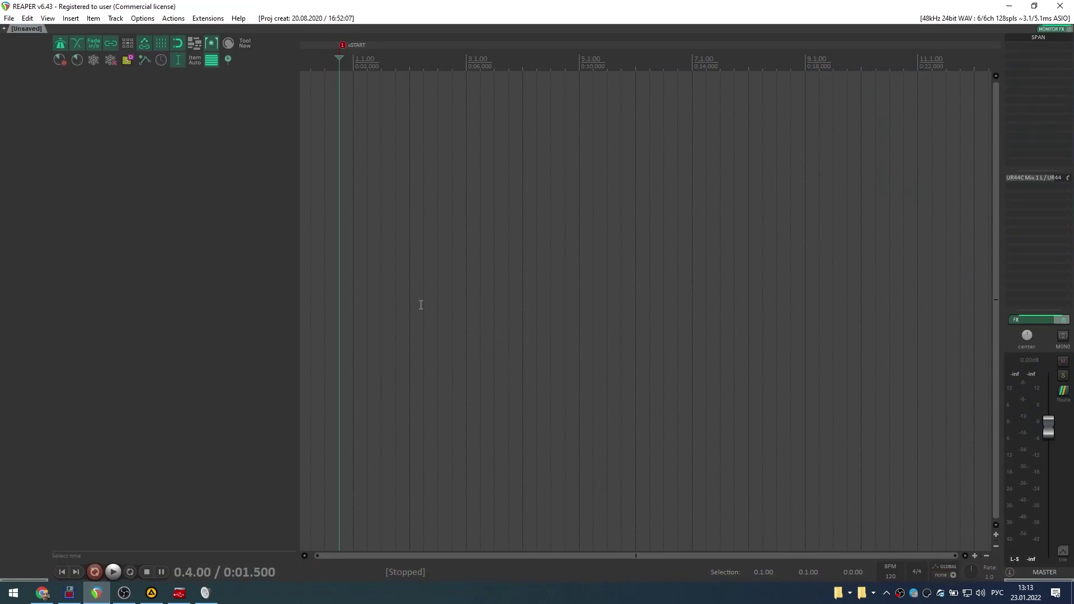
{"action": "left_click", "coordinate": [1044, 20]}
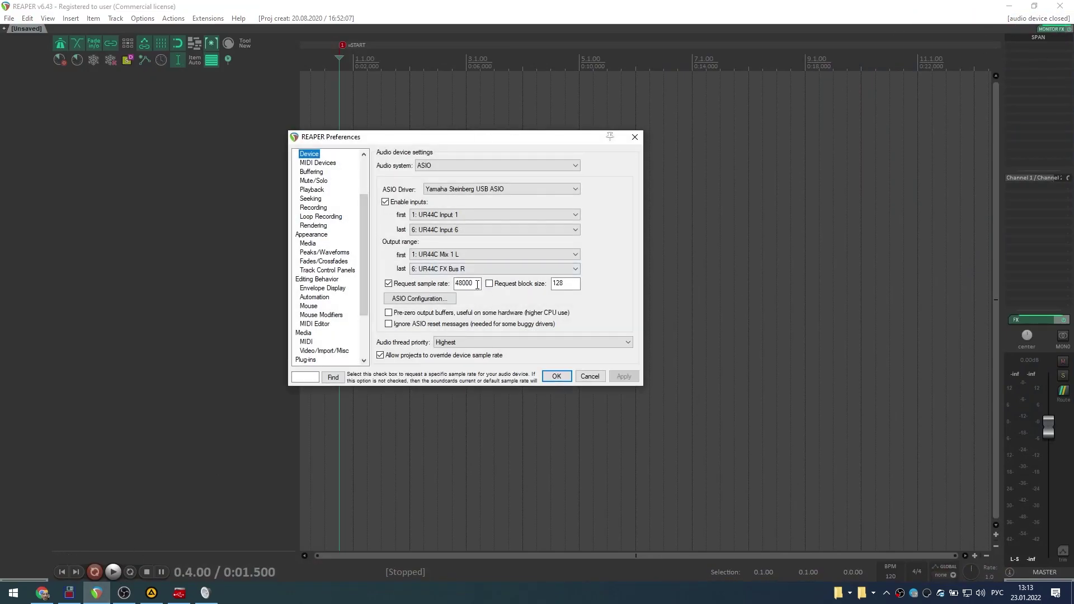
{"action": "left_click", "coordinate": [151, 593]}
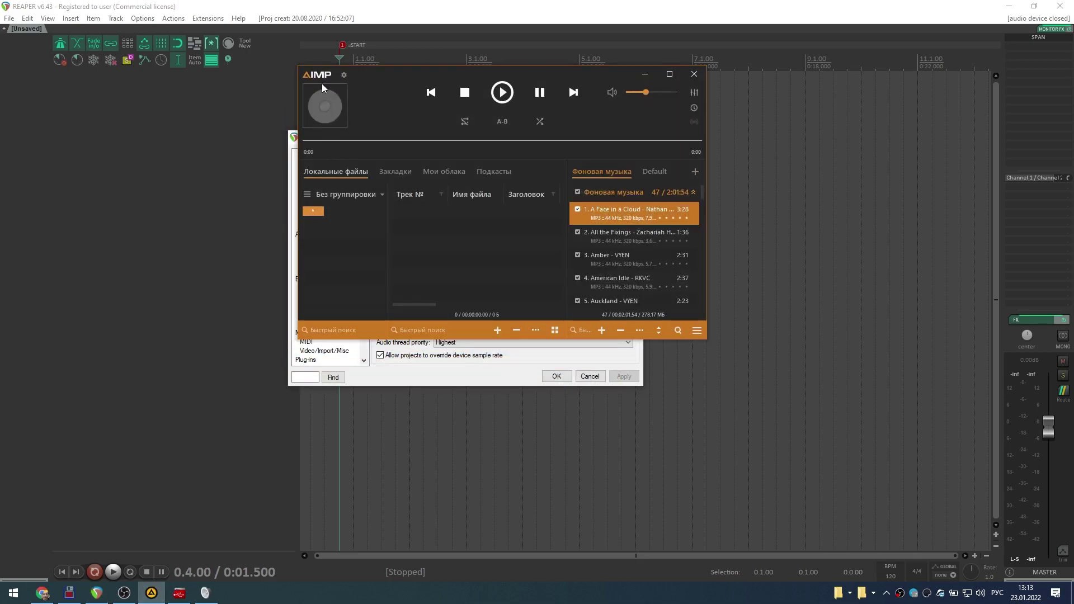
{"action": "left_click", "coordinate": [322, 84]}
{"action": "left_click", "coordinate": [339, 246]}
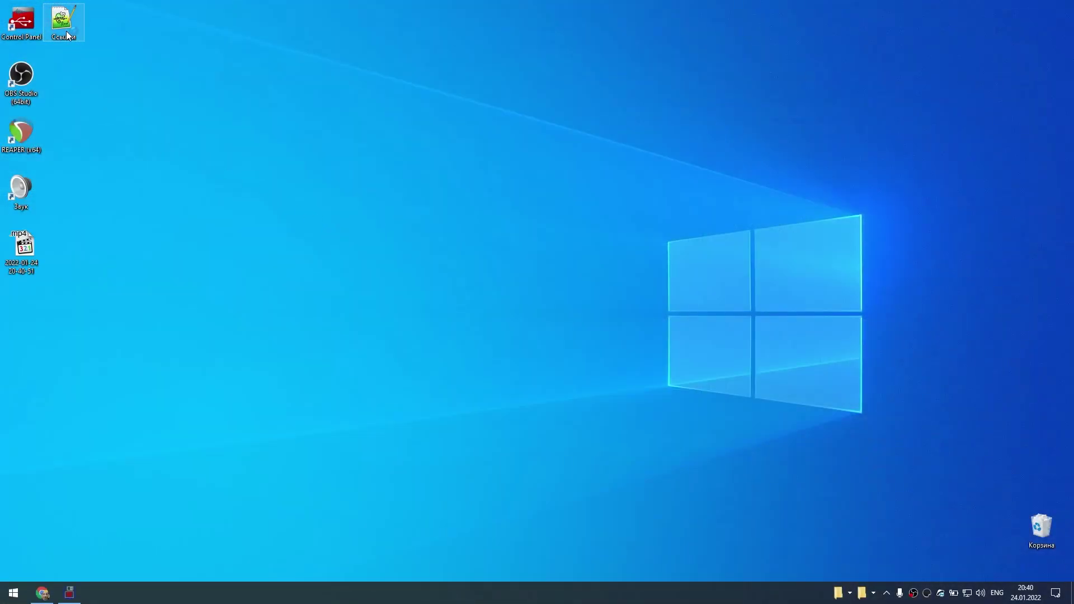
Open the desktop text file Ссылки and highlight the ReaPlugs link and the ASIO Link download link one after the other.
{"action": "double_click", "coordinate": [66, 31]}
{"action": "left_click", "coordinate": [200, 73]}
{"action": "key", "text": "shift+Home"}
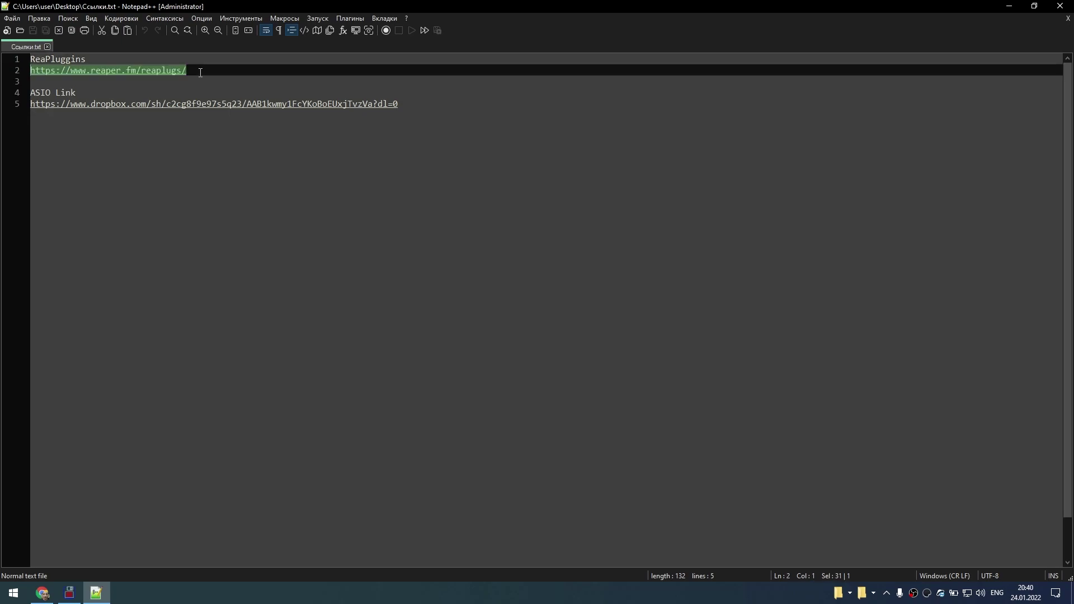
{"action": "left_click", "coordinate": [423, 105]}
{"action": "key", "text": "shift+Home"}
Launch Uninstall Tool from the desktop and uninstall ASIO Link Pro without deleting all its settings.
{"action": "key", "text": "super+d"}
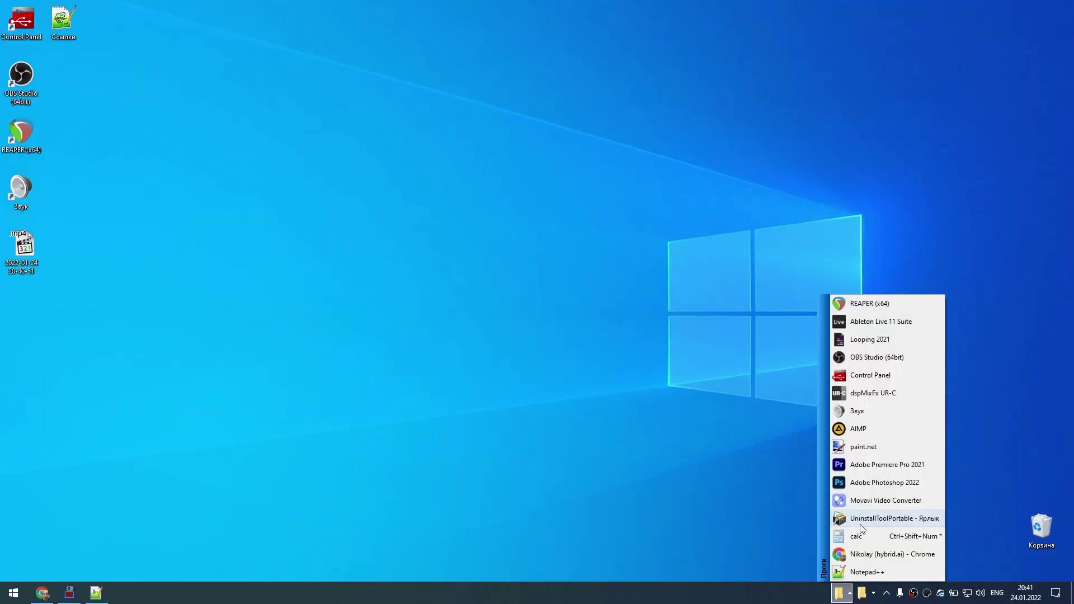
{"action": "left_click", "coordinate": [867, 517]}
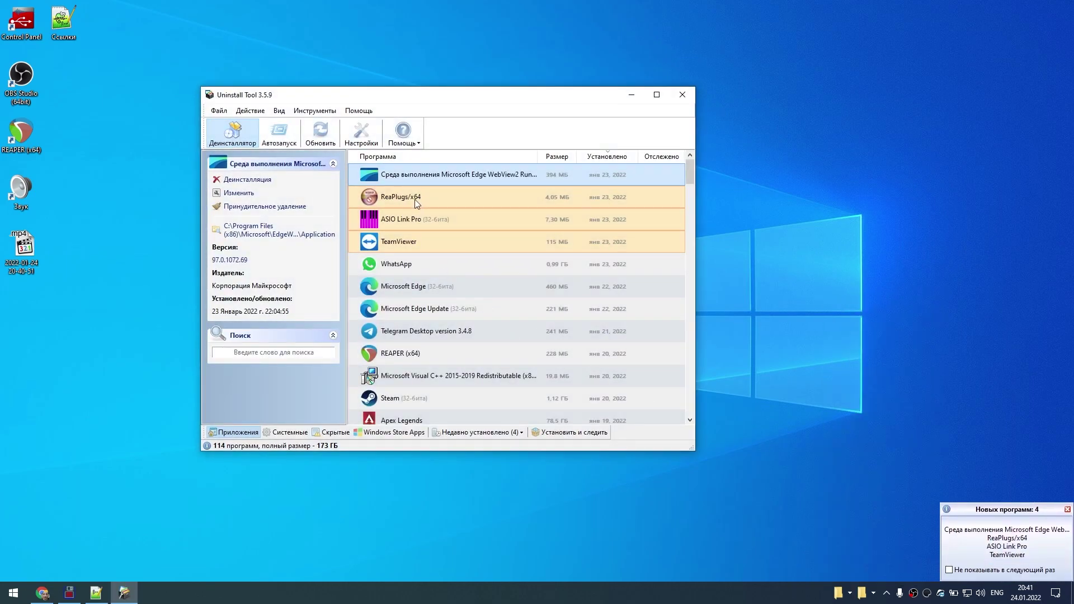
{"action": "double_click", "coordinate": [409, 221]}
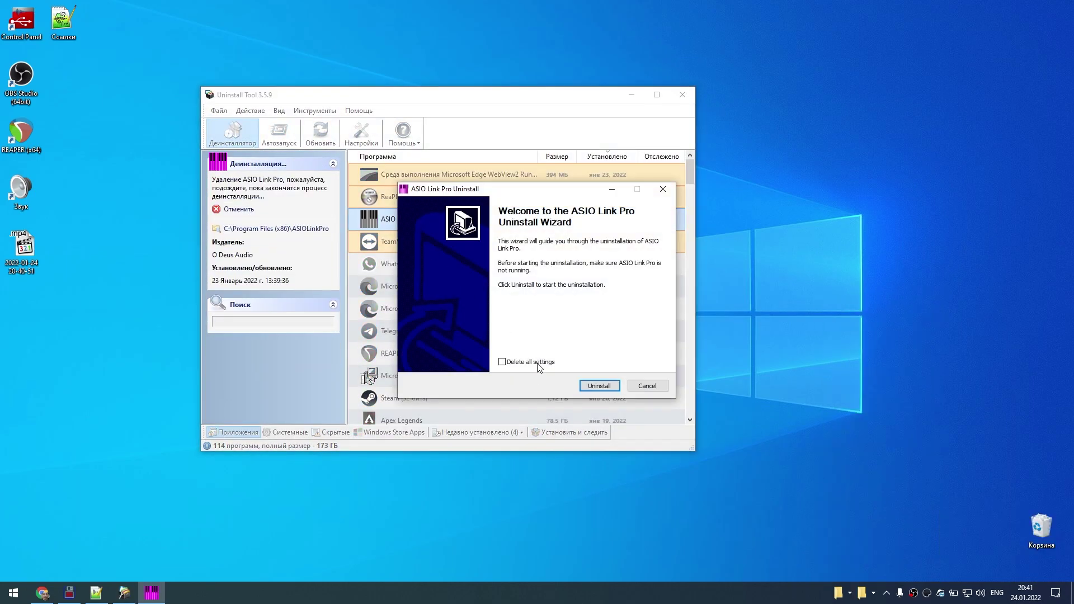
{"action": "left_click", "coordinate": [601, 386]}
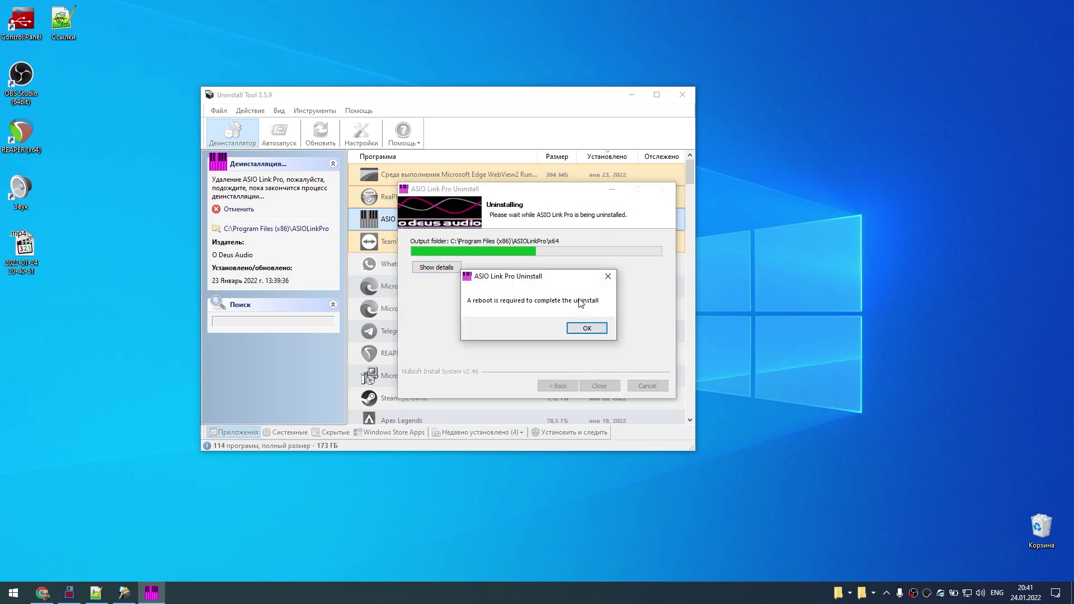
{"action": "left_click", "coordinate": [592, 328]}
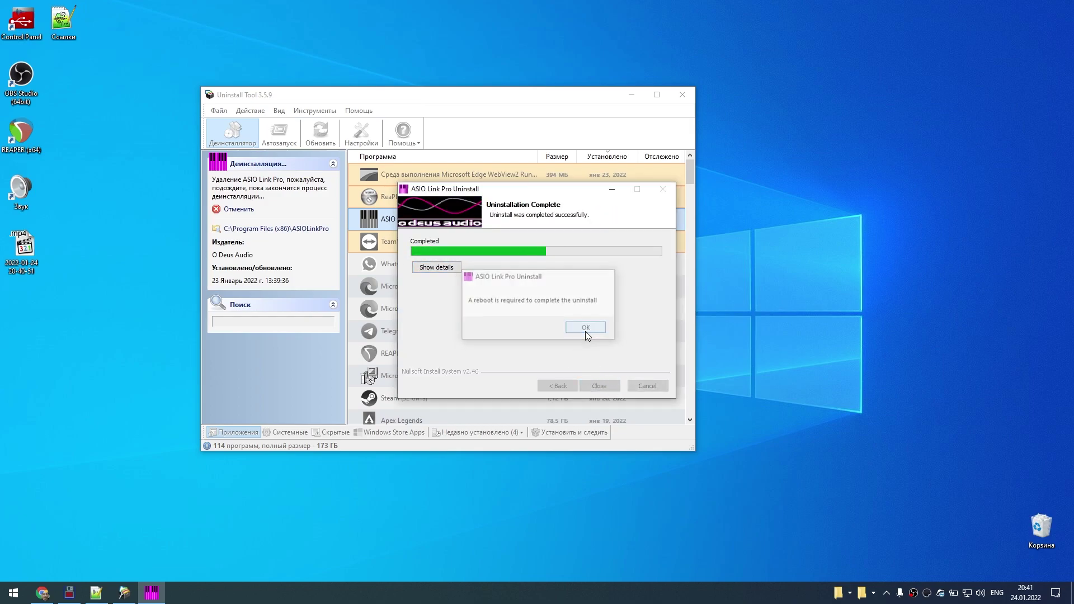
{"action": "left_click", "coordinate": [433, 268]}
{"action": "left_click", "coordinate": [605, 385]}
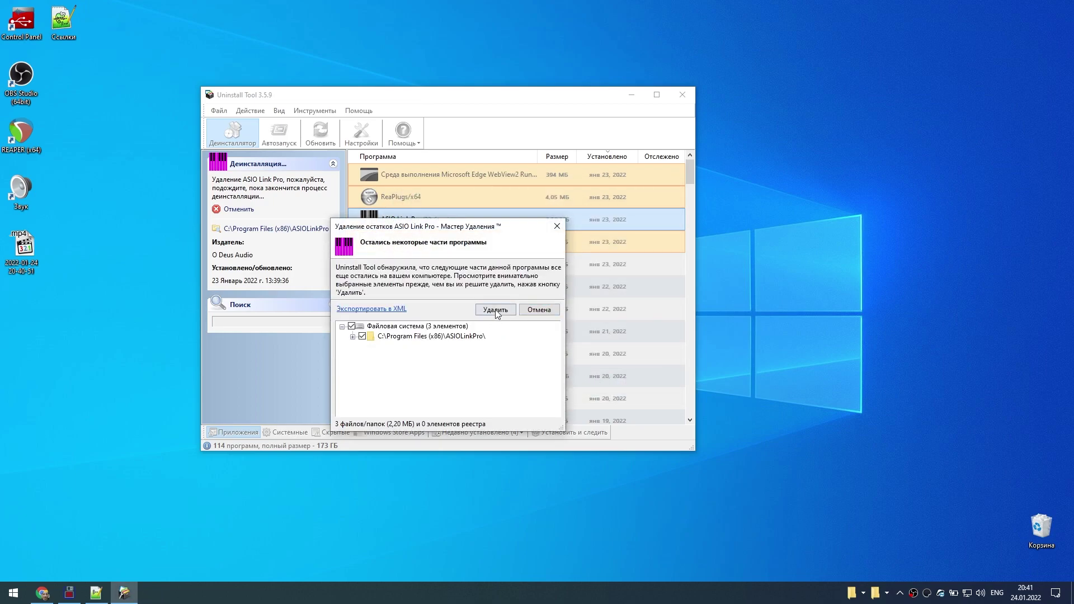
Delete the leftover ASIOLinkPro program folder in the removal wizard and close the wizard.
{"action": "left_click", "coordinate": [497, 309]}
{"action": "left_click", "coordinate": [568, 332]}
{"action": "left_click", "coordinate": [567, 331]}
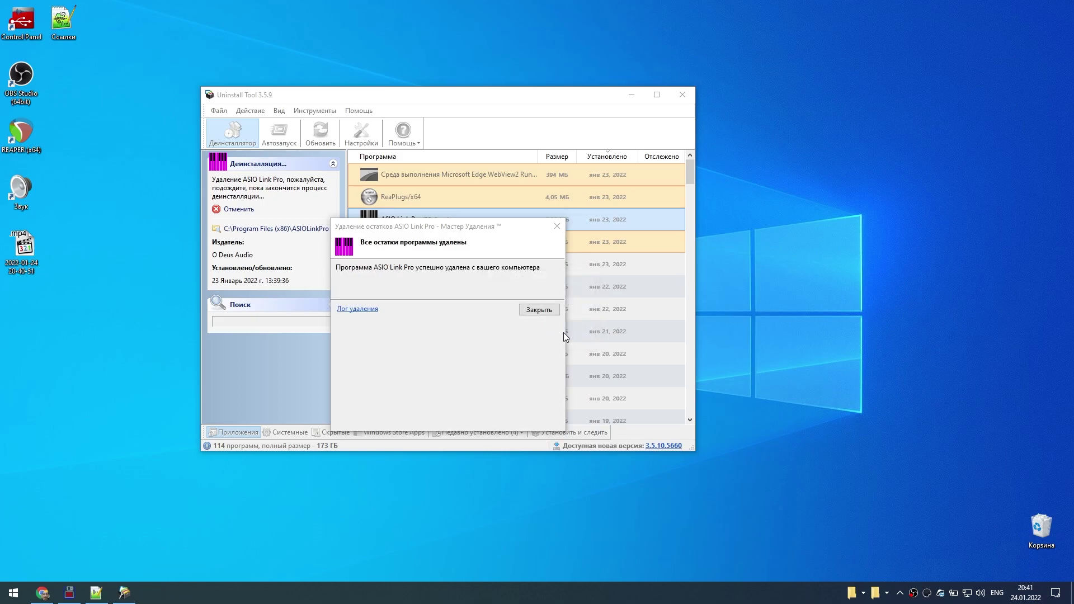
{"action": "left_click", "coordinate": [540, 310]}
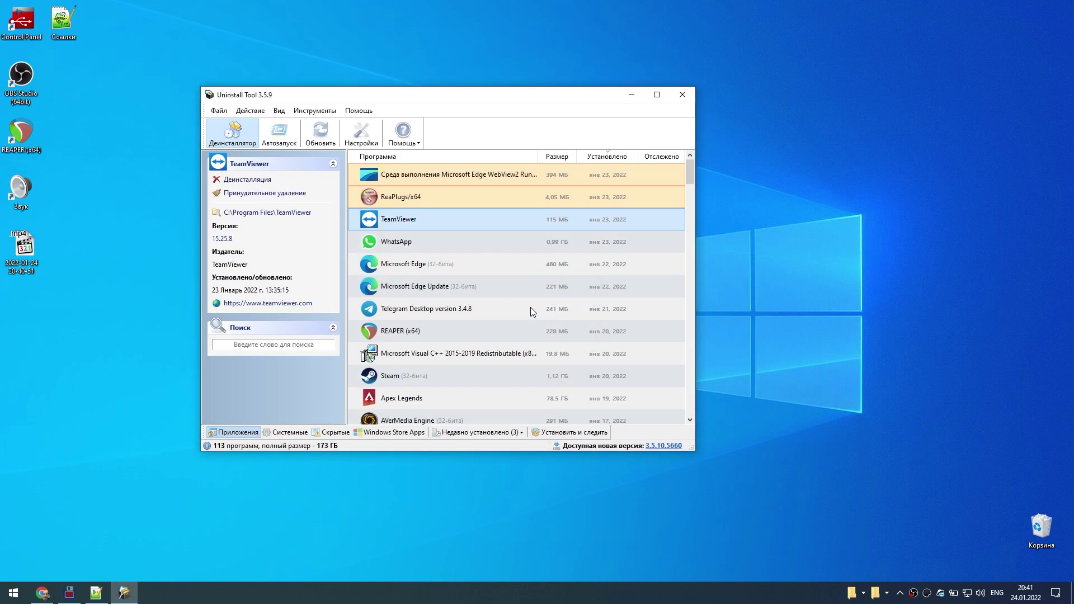
Uninstall ReaPlugs/x64 from the program list and close the completed uninstaller, with its details shown.
{"action": "double_click", "coordinate": [414, 206]}
{"action": "left_click", "coordinate": [599, 385]}
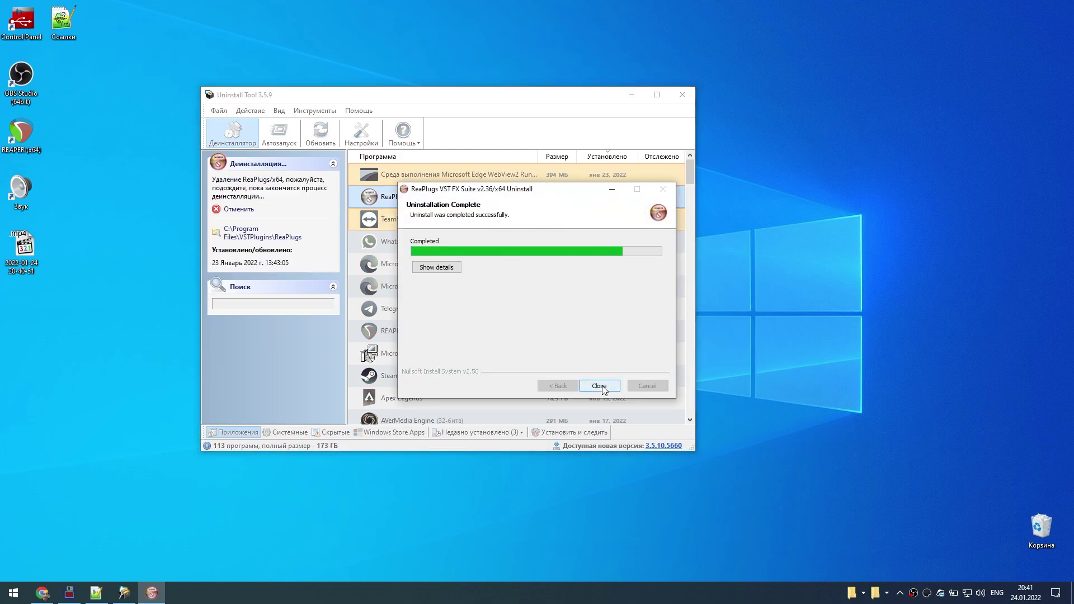
{"action": "left_click", "coordinate": [436, 267]}
{"action": "left_click", "coordinate": [599, 385]}
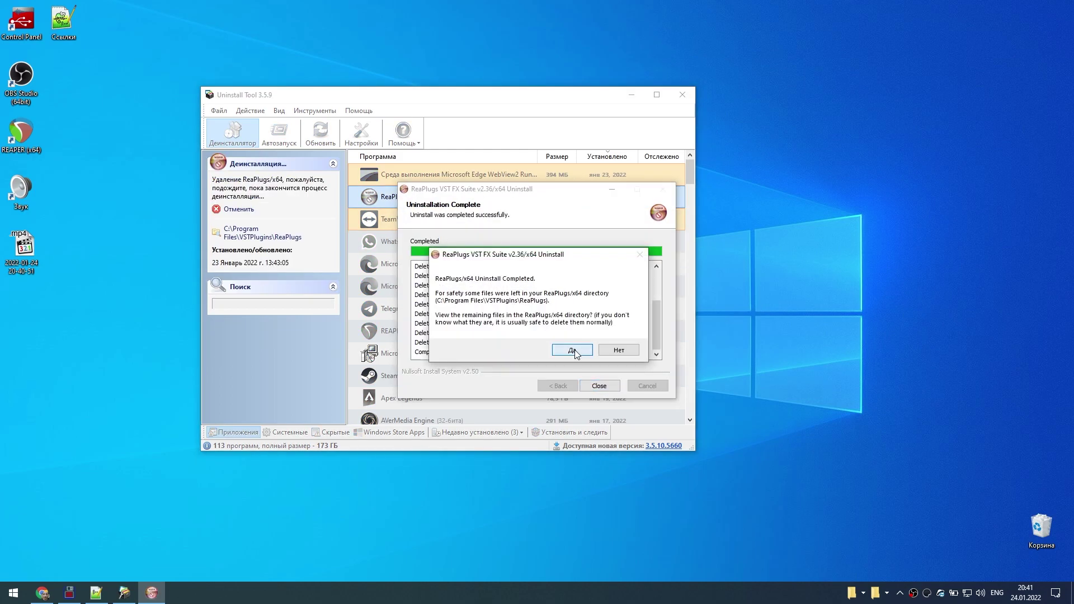
View the remaining files in the ReaPlugs directory, permanently delete all of them and close the folder.
{"action": "left_click", "coordinate": [568, 351]}
{"action": "key", "text": "ctrl+a"}
{"action": "key", "text": "shift+Delete"}
{"action": "key", "text": "Return"}
{"action": "left_click", "coordinate": [798, 122]}
Finish the removal of the ReaPlugs/x64 leftovers and close the removal wizard and Uninstall Tool.
{"action": "left_click", "coordinate": [495, 309]}
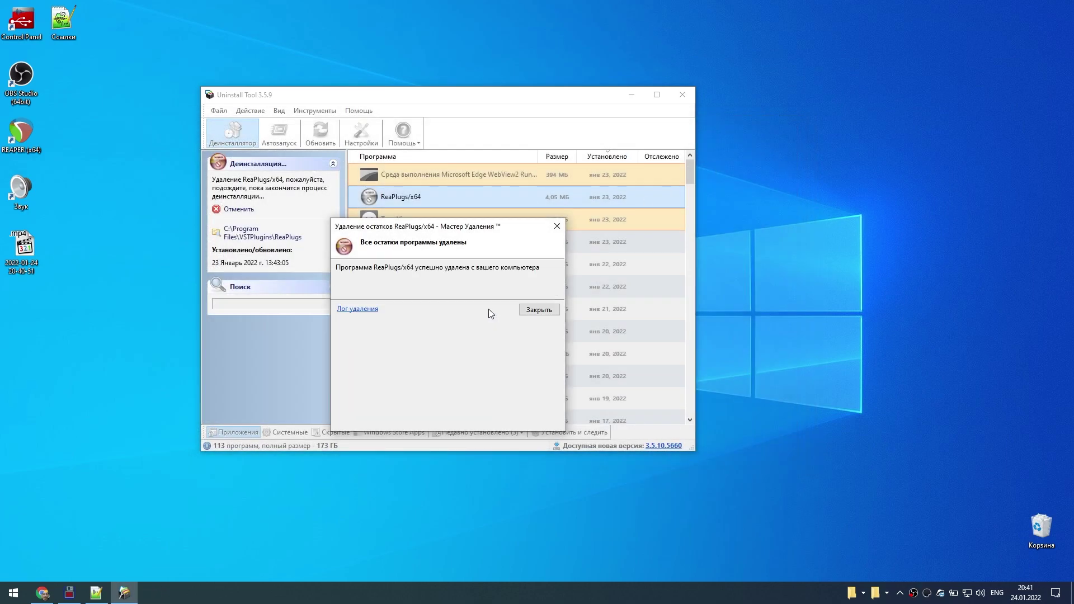
{"action": "left_click", "coordinate": [543, 310]}
{"action": "left_click", "coordinate": [687, 99]}
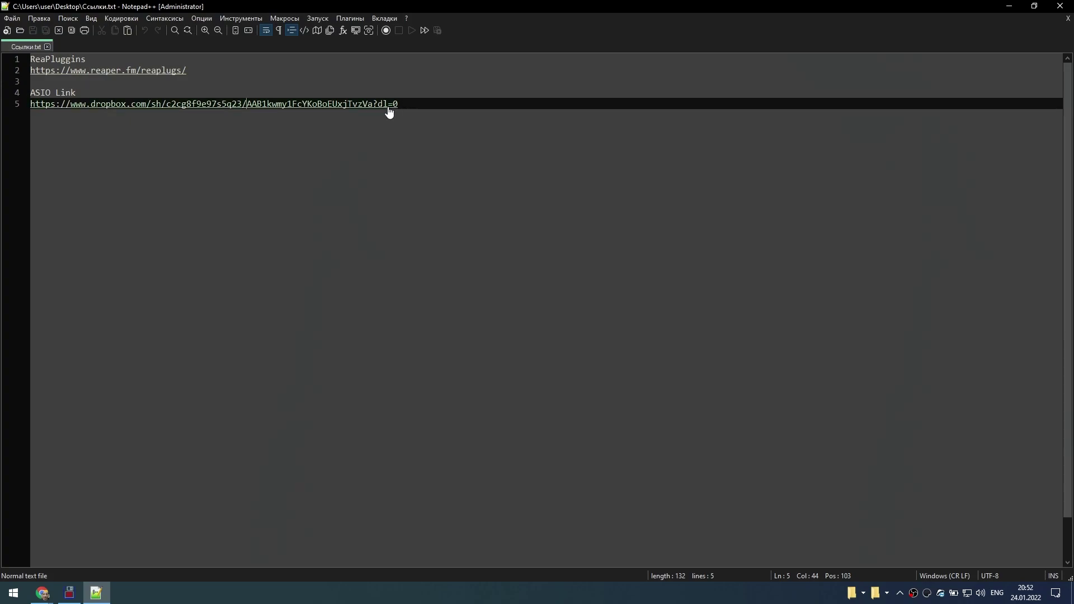
Open the ASIO Link download link from the Ссылки text file and save the Dropbox folder as a ZIP archive on the desktop.
{"action": "double_click", "coordinate": [389, 108]}
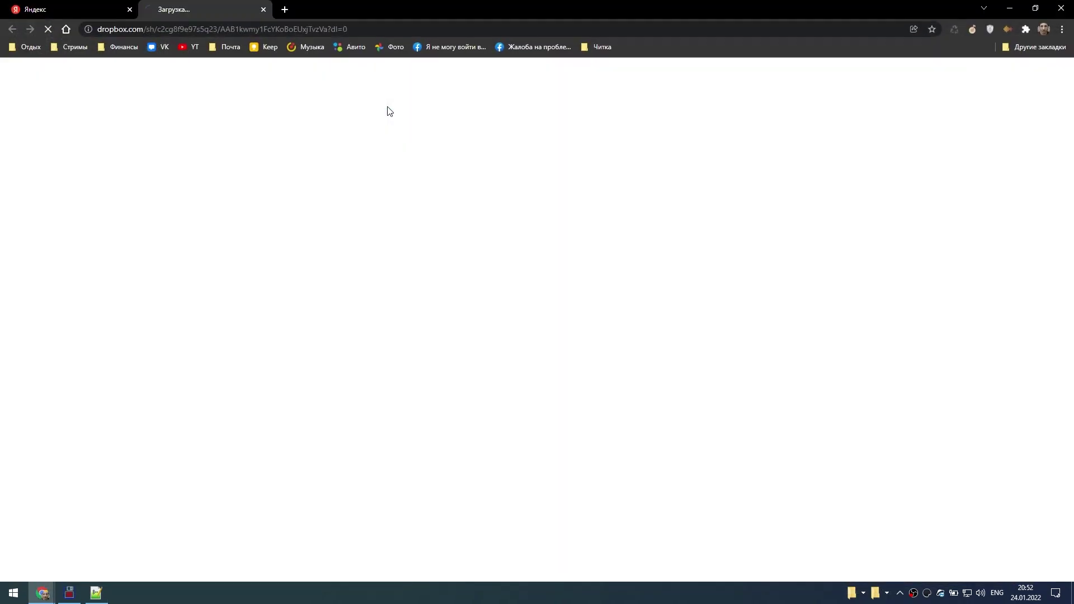
{"action": "middle_click", "coordinate": [89, 8]}
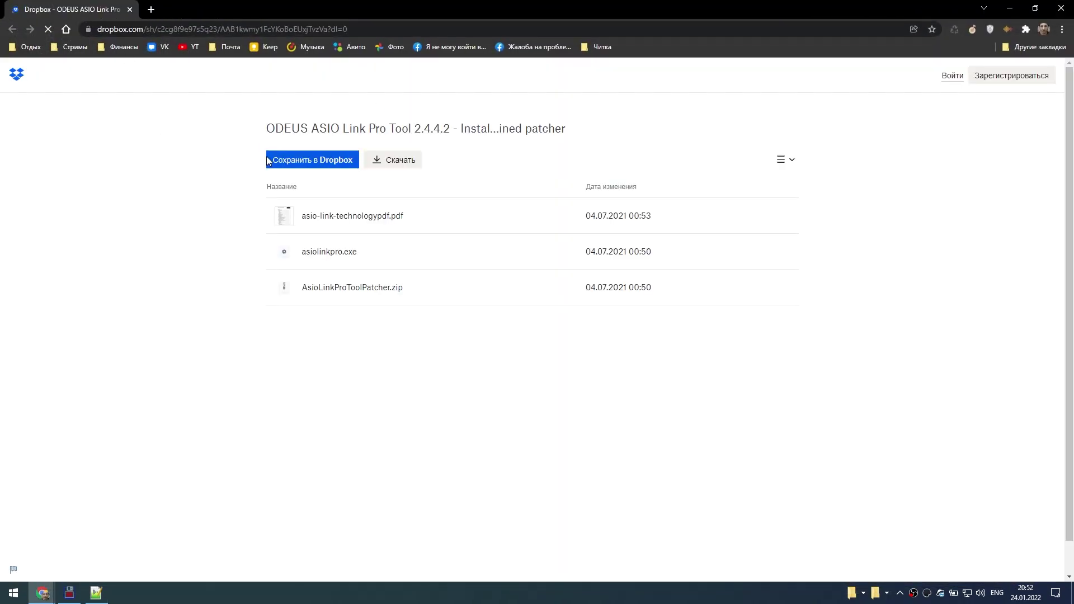
{"action": "left_click", "coordinate": [401, 160]}
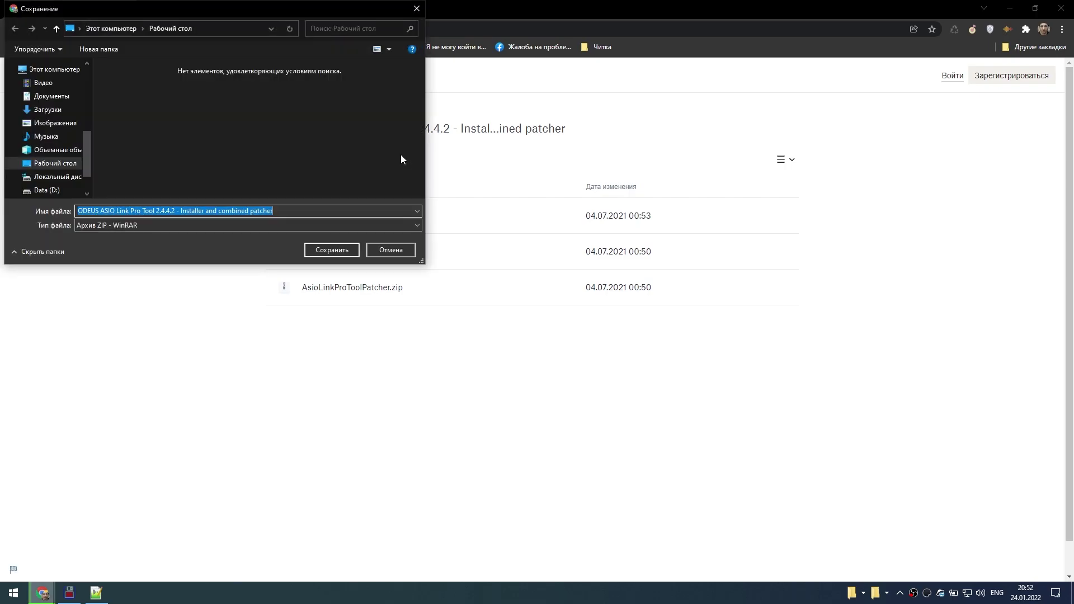
{"action": "key", "text": "Return"}
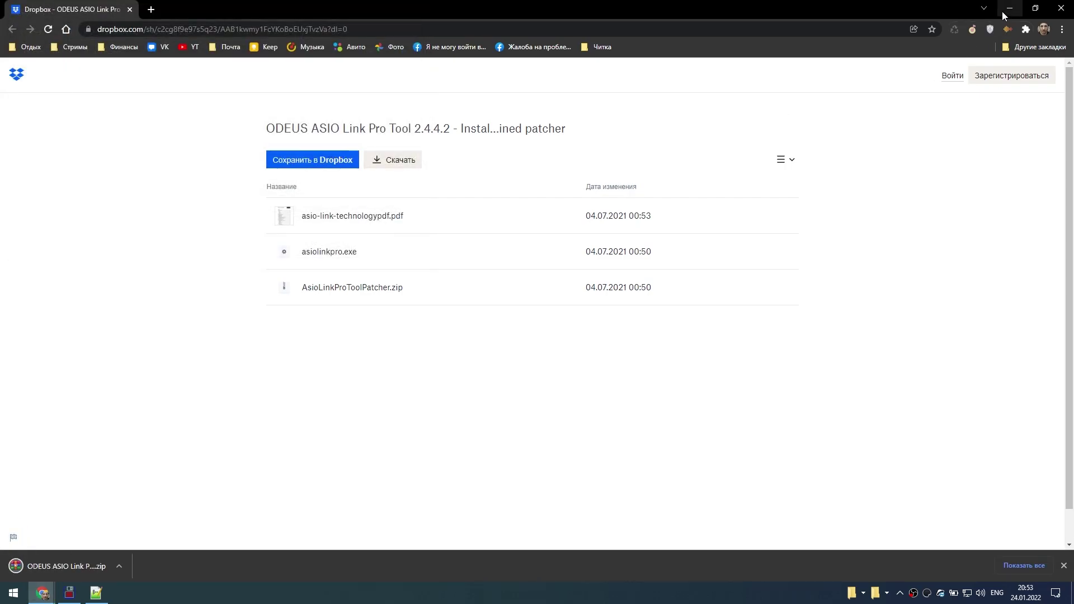
{"action": "left_click", "coordinate": [1009, 9]}
Extract the downloaded ODEUS ASIO Link Pro Tool 2.4.4.2 archive onto the desktop and move the extracted files away from the other icons.
{"action": "key", "text": "super+d"}
{"action": "right_click", "coordinate": [26, 309]}
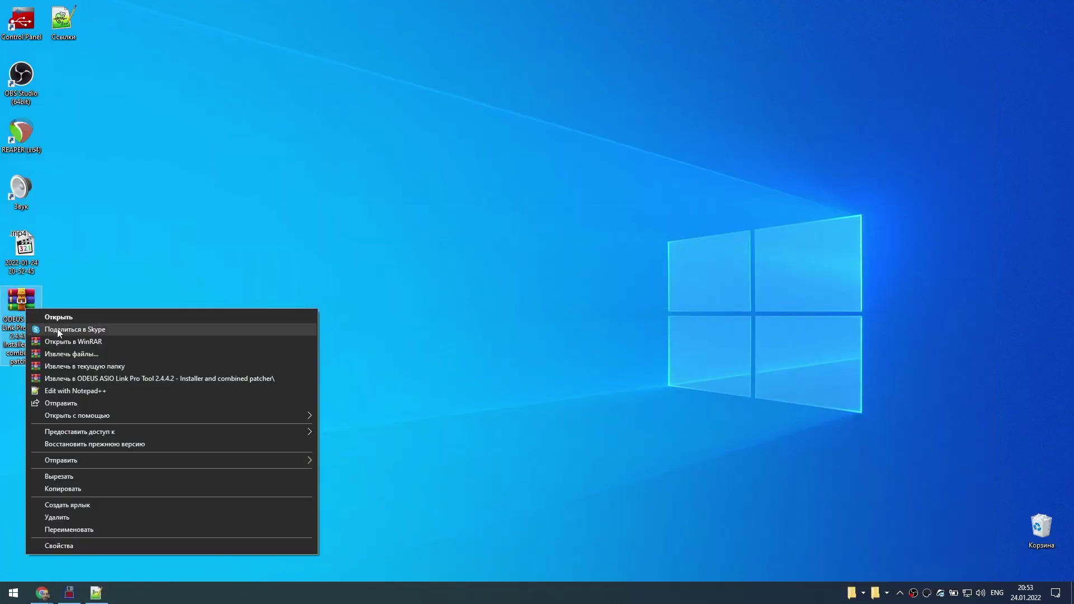
{"action": "left_click", "coordinate": [128, 366]}
{"action": "left_click_drag", "start_coordinate": [71, 373], "coordinate": [166, 47]}
Permanently delete the downloaded ODEUS ASIO Link Pro Tool archive from the desktop.
{"action": "left_click", "coordinate": [25, 309]}
{"action": "key", "text": "shift+Delete"}
{"action": "key", "text": "Return"}
Run the asiolinkpro installer from the desktop and go through its setup wizard to the end.
{"action": "double_click", "coordinate": [158, 30]}
{"action": "left_click", "coordinate": [594, 385]}
{"action": "left_click", "coordinate": [597, 384]}
{"action": "left_click", "coordinate": [582, 328]}
{"action": "left_click", "coordinate": [438, 352]}
{"action": "left_click", "coordinate": [599, 385]}
{"action": "left_click", "coordinate": [596, 384]}
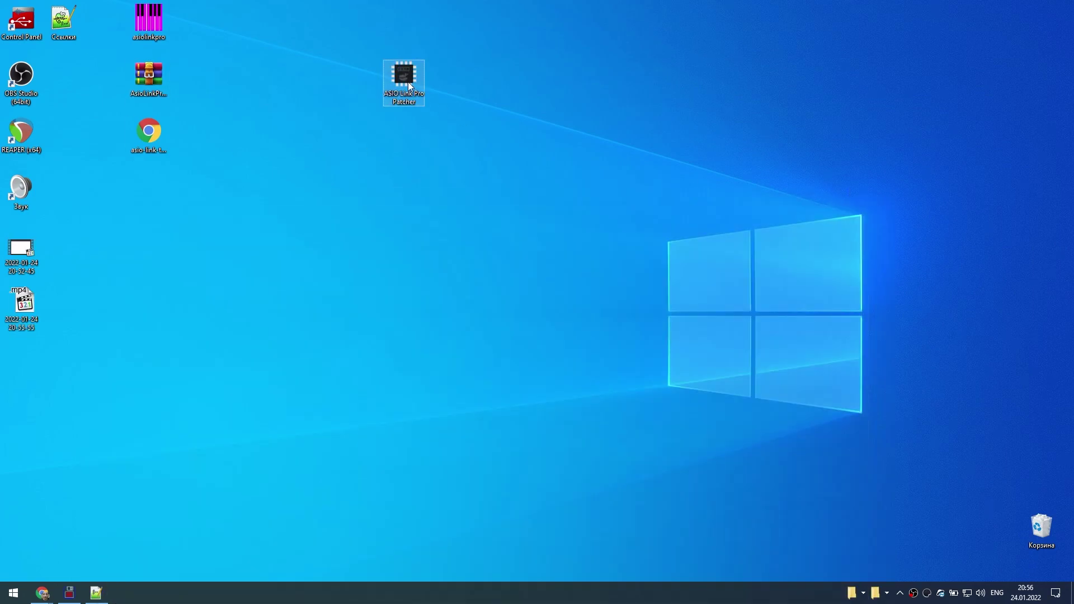
Run ASIO Link Pro Patcher from the desktop, go through its patching dialogs and close it.
{"action": "double_click", "coordinate": [408, 82]}
{"action": "left_click", "coordinate": [523, 351]}
{"action": "left_click", "coordinate": [437, 353]}
{"action": "left_click", "coordinate": [523, 352]}
{"action": "left_click", "coordinate": [671, 237]}
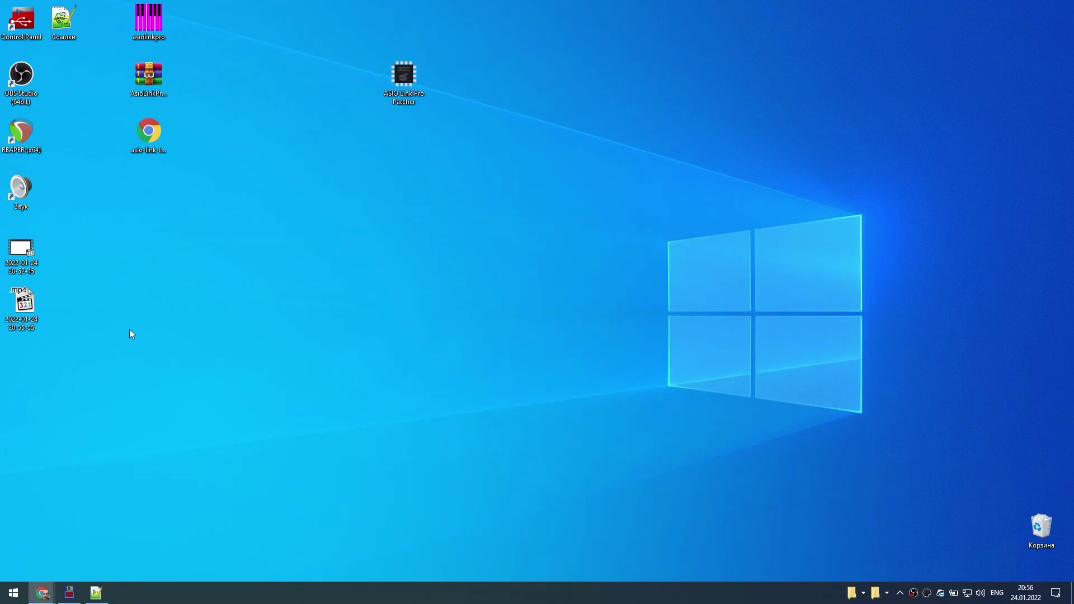
Launch ASIO Link Pro Tool, turn off auto-setting as default audio device, and set the channels to 10 in and 10 out.
{"action": "left_click", "coordinate": [17, 592]}
{"action": "left_click", "coordinate": [82, 272]}
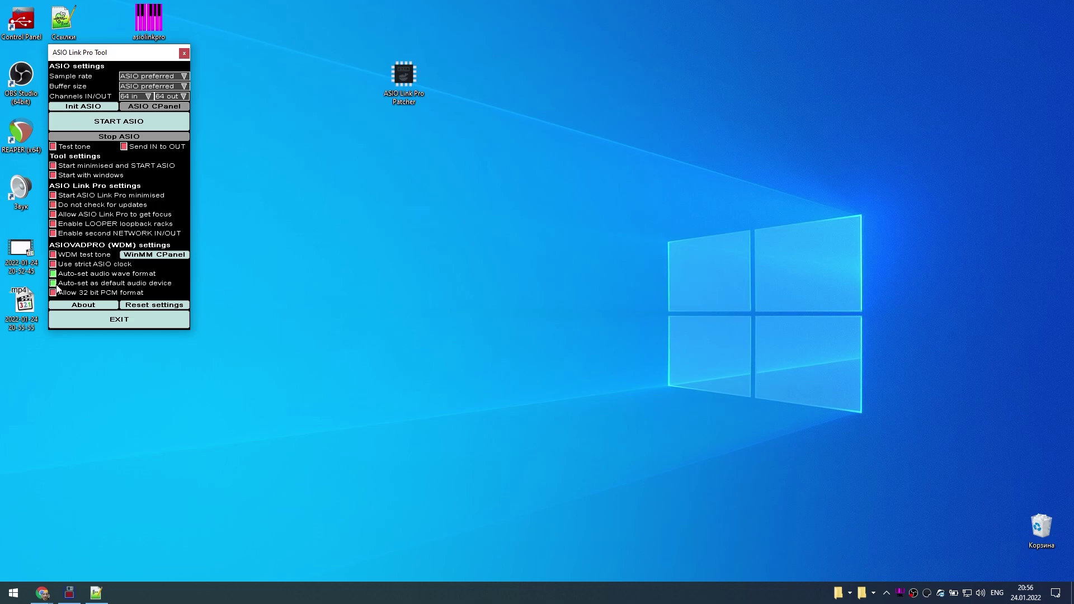
{"action": "left_click", "coordinate": [143, 99]}
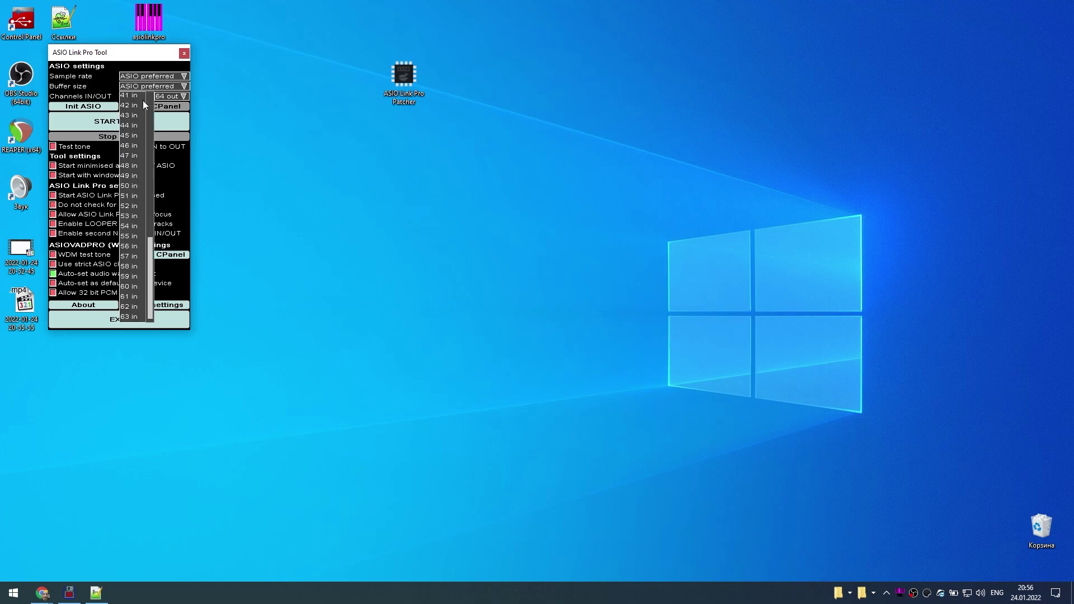
{"action": "left_click", "coordinate": [134, 184]}
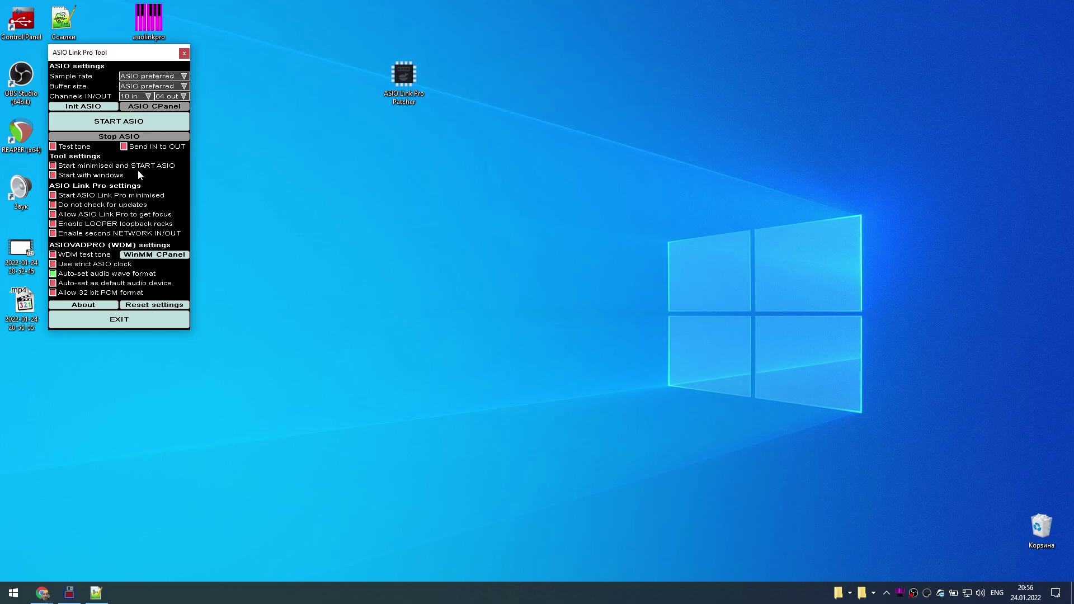
{"action": "left_click", "coordinate": [172, 97]}
{"action": "scroll", "coordinate": [162, 157], "scroll_direction": "up", "scroll_amount": 10}
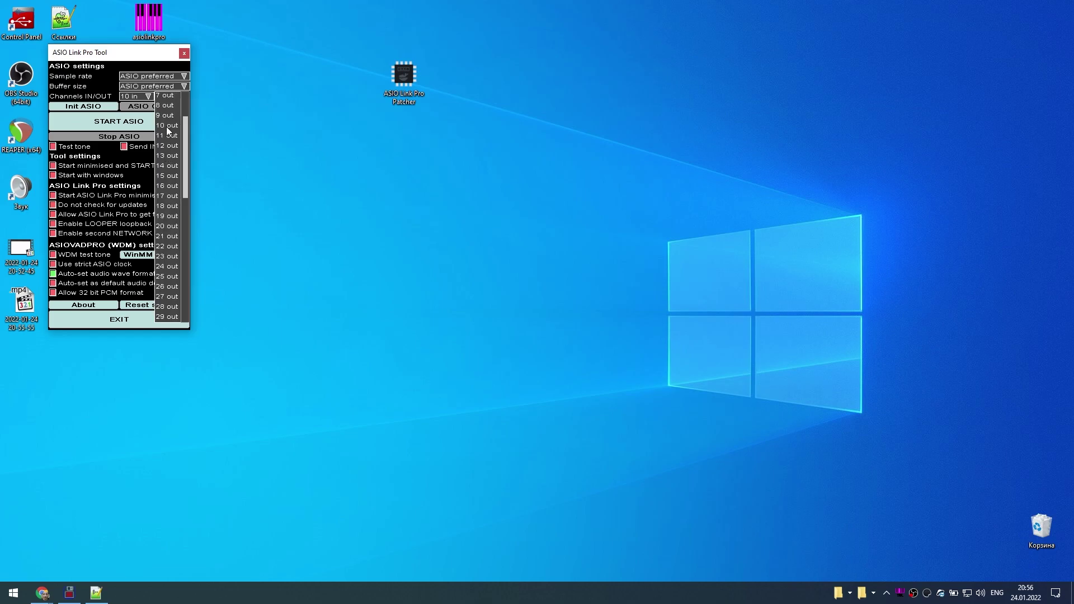
{"action": "left_click", "coordinate": [166, 127]}
Set the ASIO sample rate to 48000 Hz and start ASIO.
{"action": "left_click", "coordinate": [155, 76]}
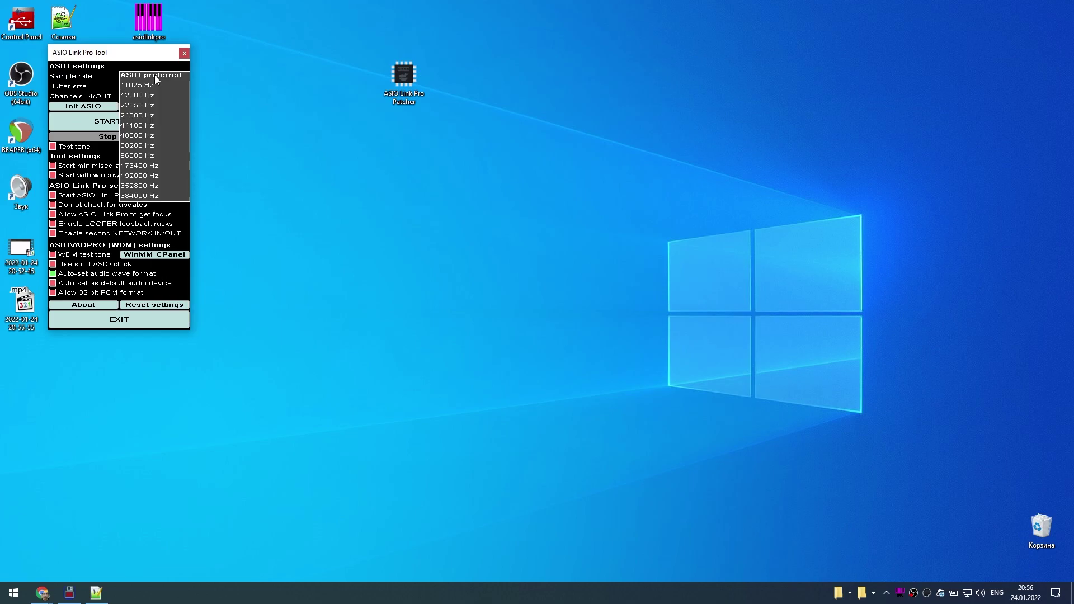
{"action": "left_click", "coordinate": [142, 134]}
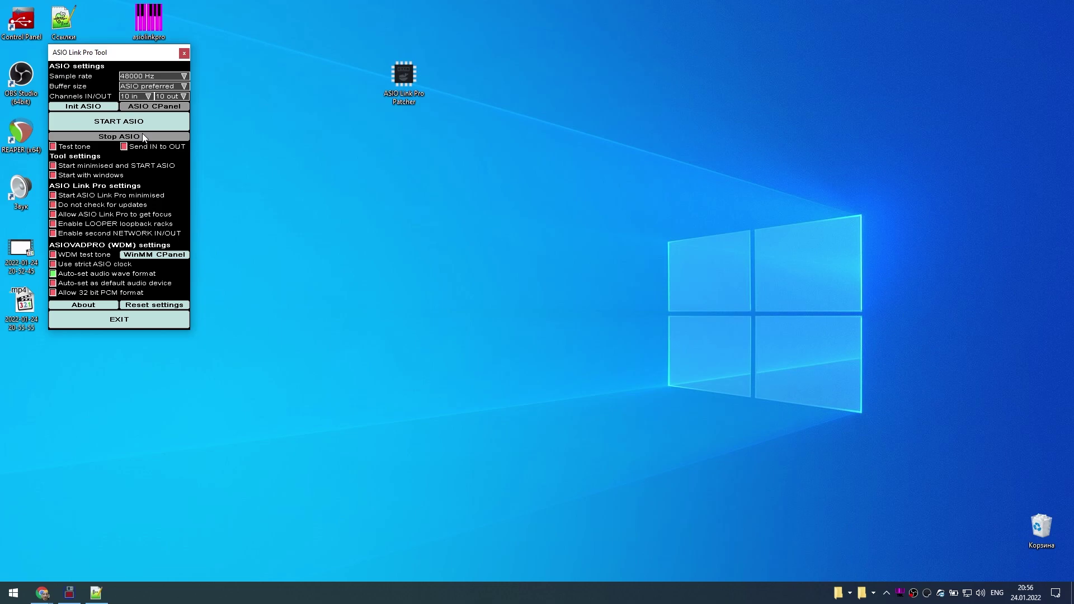
{"action": "left_click", "coordinate": [119, 122]}
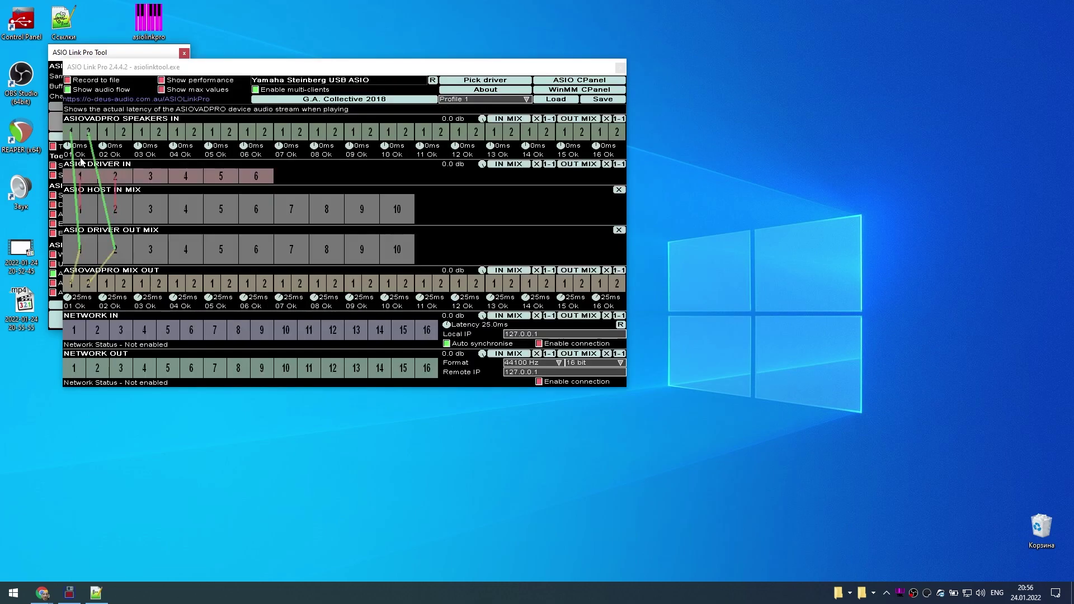
Pick Yamaha Steinberg USB ASIO as the driver in ASIO Link Pro and confirm the choice.
{"action": "left_click", "coordinate": [484, 81]}
{"action": "left_click", "coordinate": [540, 262]}
{"action": "left_click", "coordinate": [559, 290]}
{"action": "left_click", "coordinate": [581, 335]}
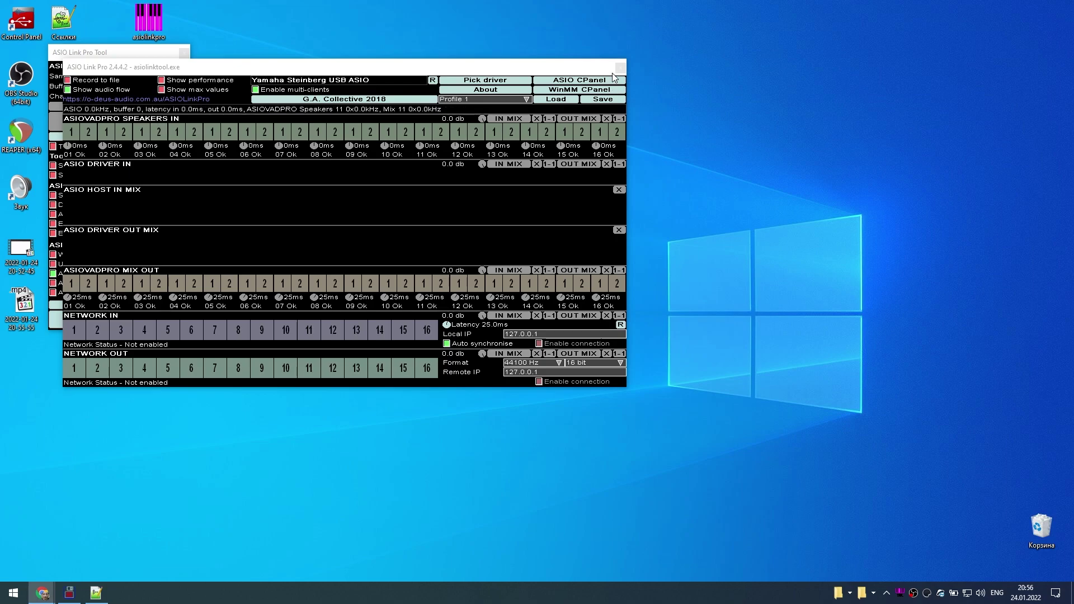
Close the ASIO Link Pro mixer window, stop ASIO and exit ASIO Link Pro Tool.
{"action": "left_click", "coordinate": [620, 68]}
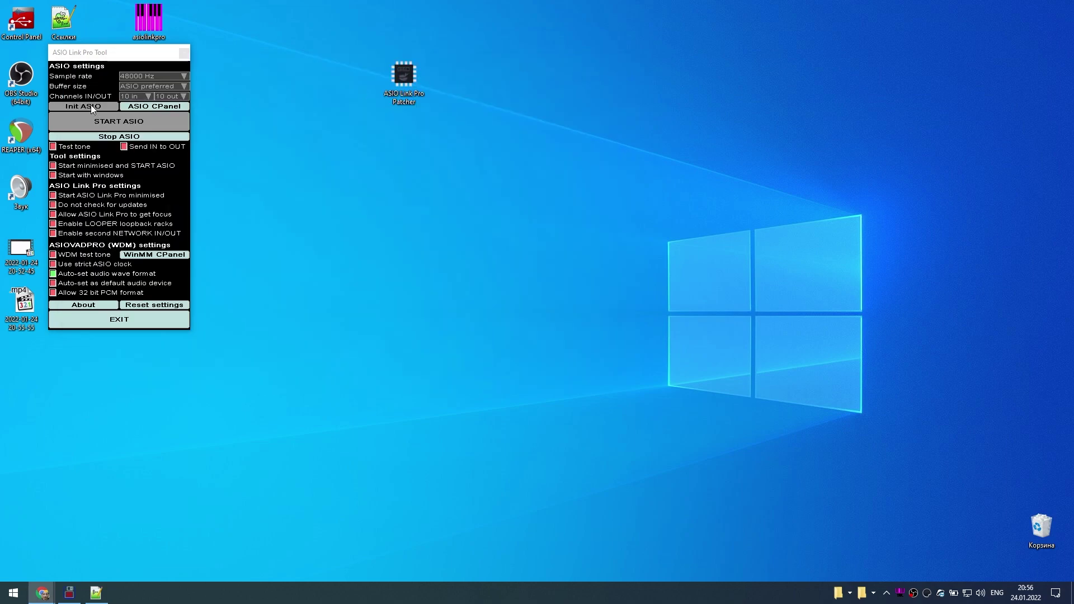
{"action": "left_click", "coordinate": [116, 137]}
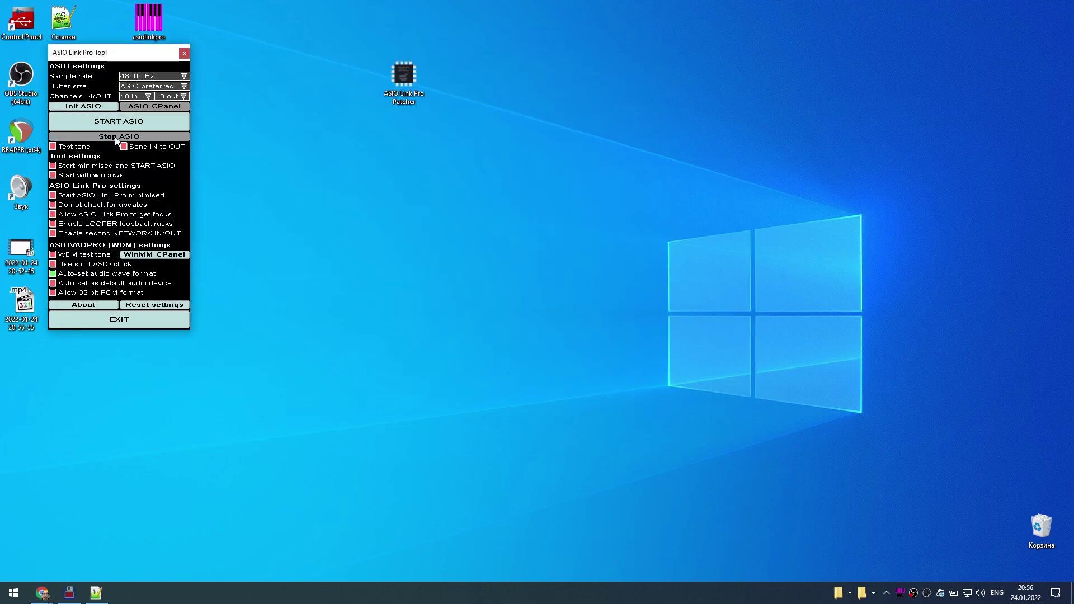
{"action": "left_click", "coordinate": [120, 318]}
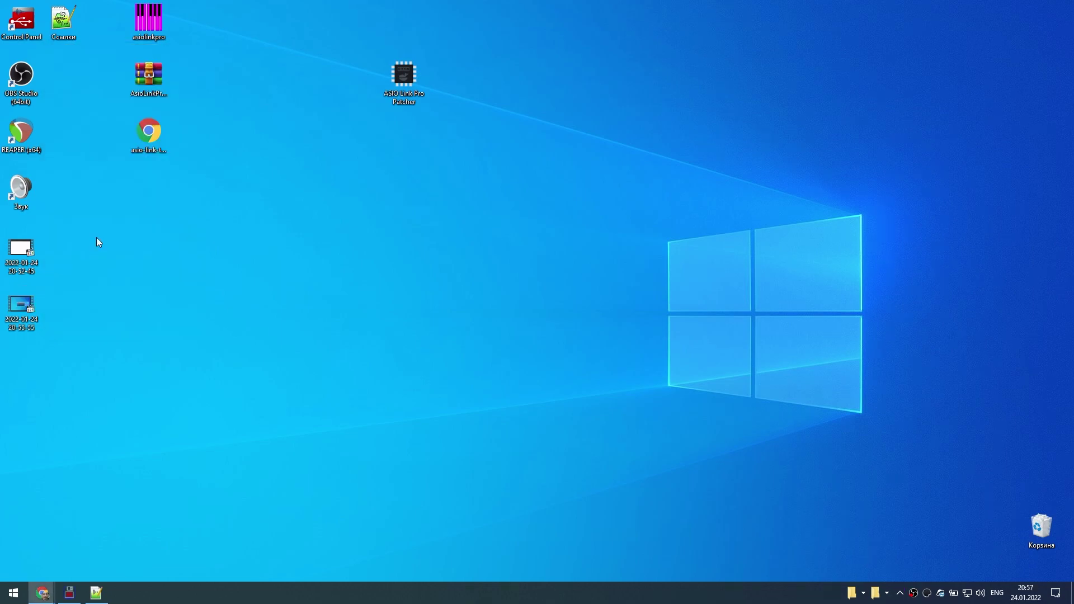
Open the Windows Sound settings from the desktop and look through the lists of playback and recording devices.
{"action": "left_click", "coordinate": [25, 195]}
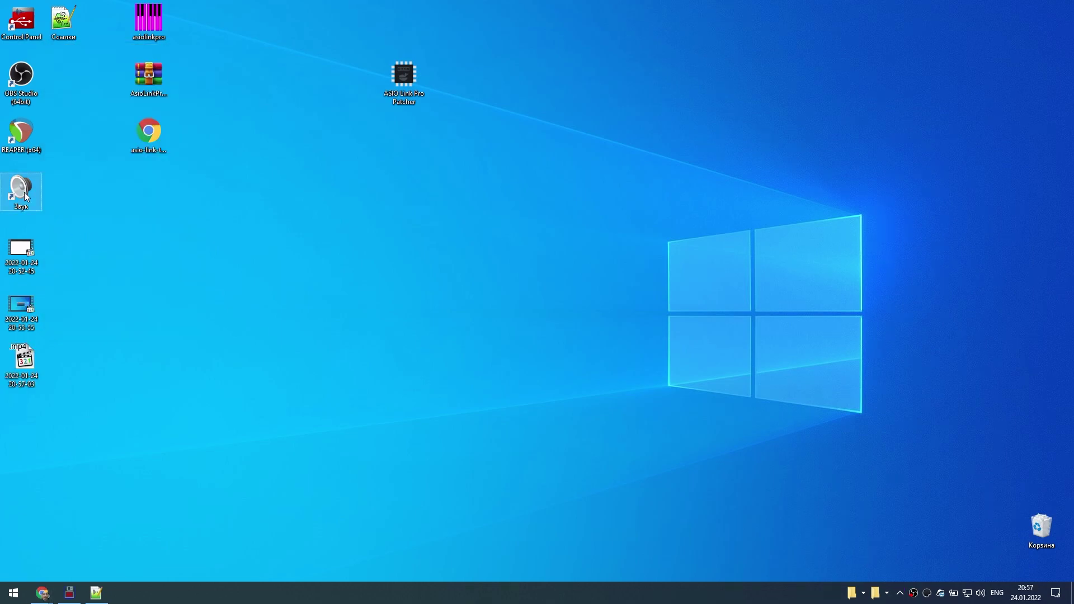
{"action": "double_click", "coordinate": [25, 195]}
{"action": "left_click_drag", "start_coordinate": [171, 43], "coordinate": [486, 94]}
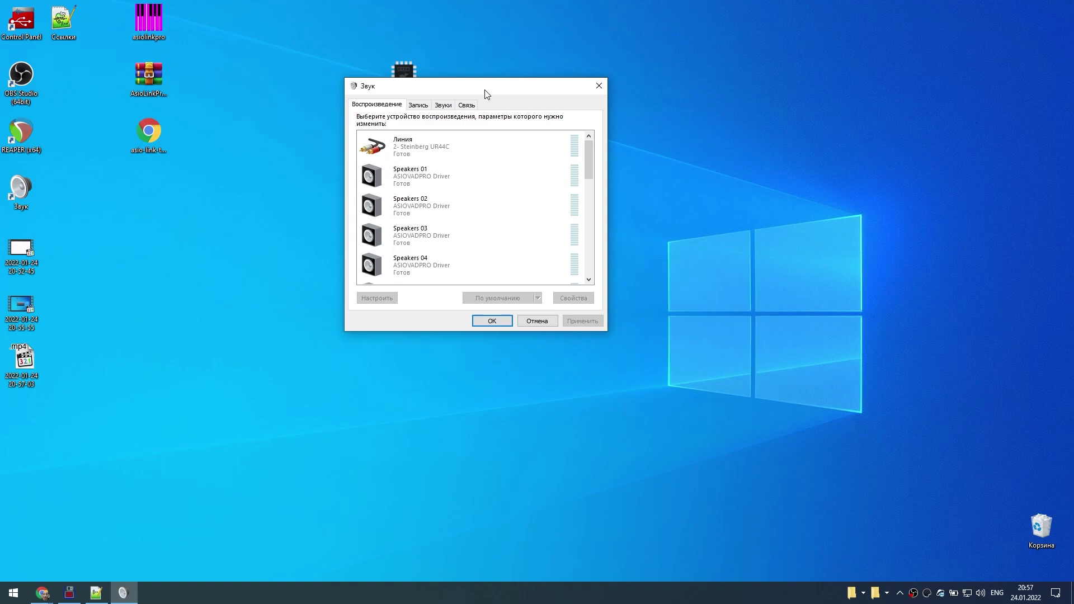
{"action": "scroll", "coordinate": [528, 224], "scroll_direction": "down", "scroll_amount": 5}
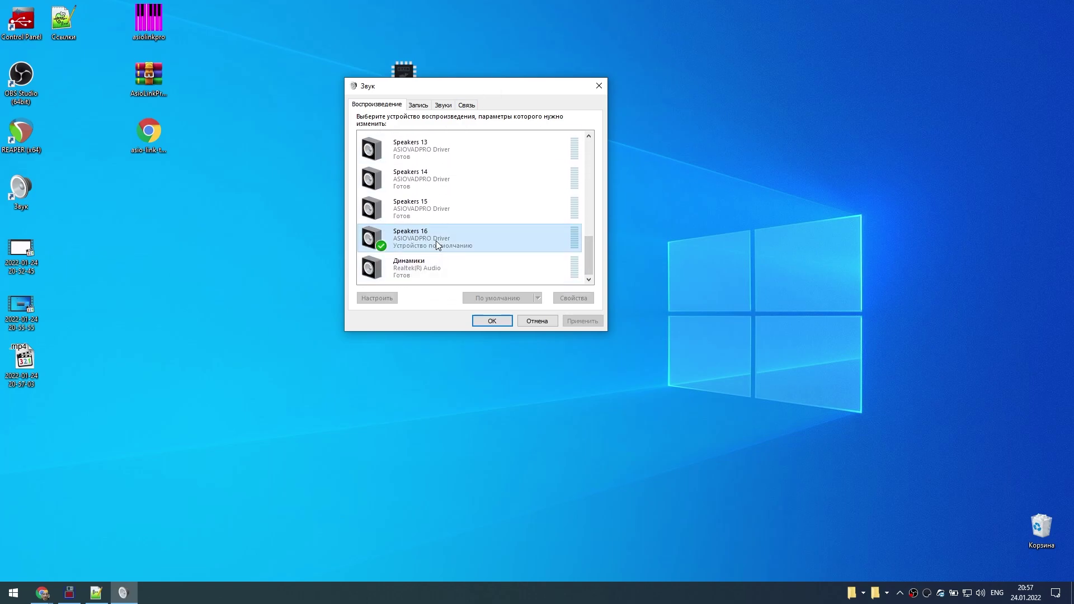
{"action": "left_click", "coordinate": [436, 241]}
{"action": "left_click", "coordinate": [418, 105]}
{"action": "left_click_drag", "start_coordinate": [585, 174], "coordinate": [586, 262]}
{"action": "left_click", "coordinate": [390, 105]}
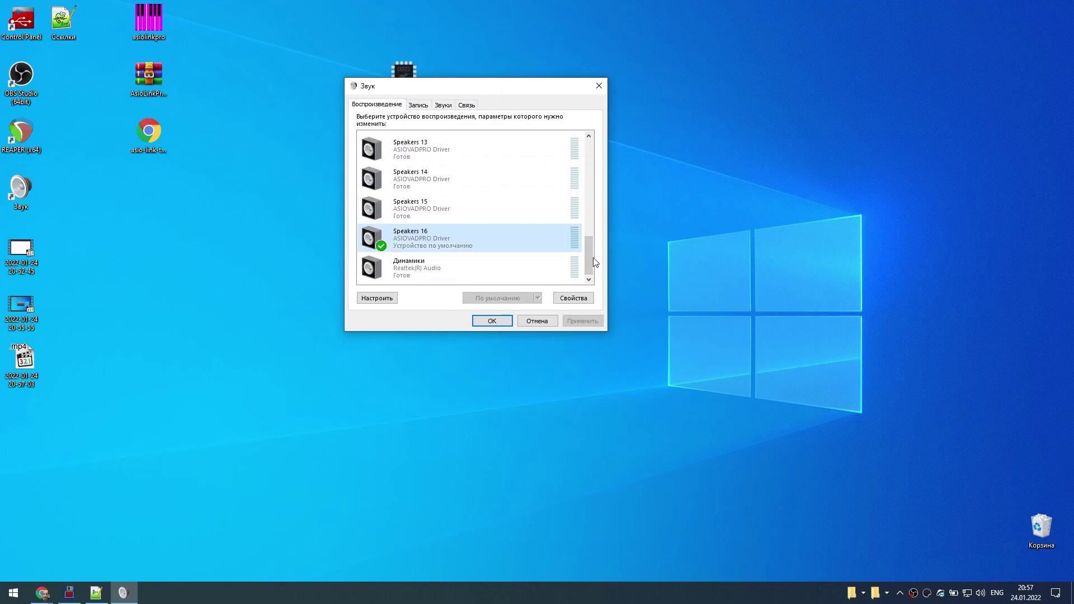
Check the default format in the advanced properties of the Speakers 01 playback device.
{"action": "scroll", "coordinate": [503, 223], "scroll_direction": "up", "scroll_amount": 10}
{"action": "double_click", "coordinate": [422, 177]}
{"action": "left_click", "coordinate": [460, 148]}
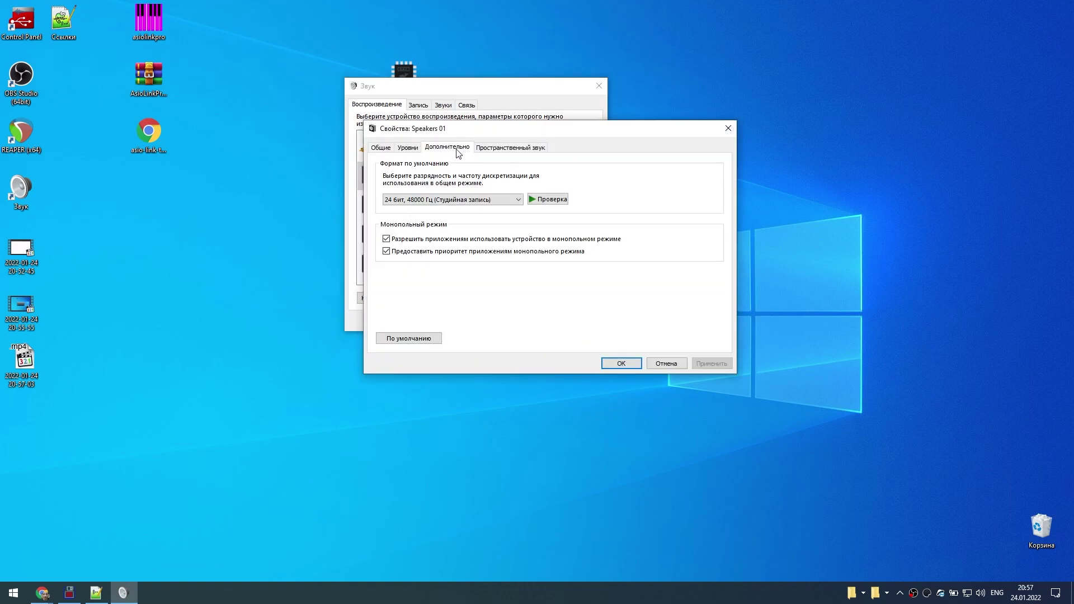
{"action": "left_click", "coordinate": [620, 364]}
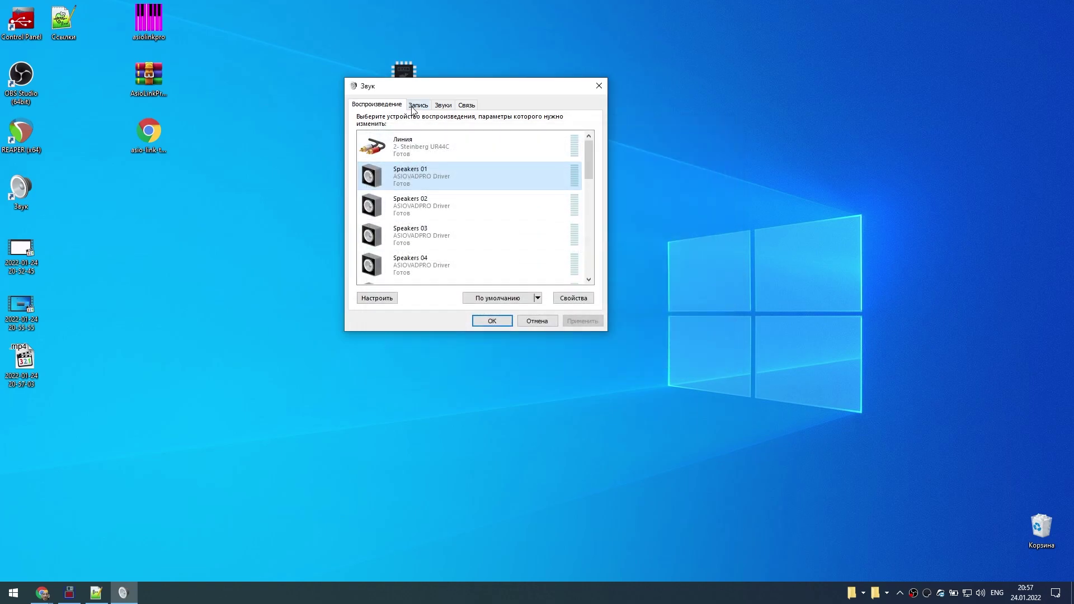
Check the listening settings and default format in the properties of the Mix 01 recording device.
{"action": "left_click", "coordinate": [418, 105]}
{"action": "left_click_drag", "start_coordinate": [588, 252], "coordinate": [587, 153]}
{"action": "double_click", "coordinate": [433, 170]}
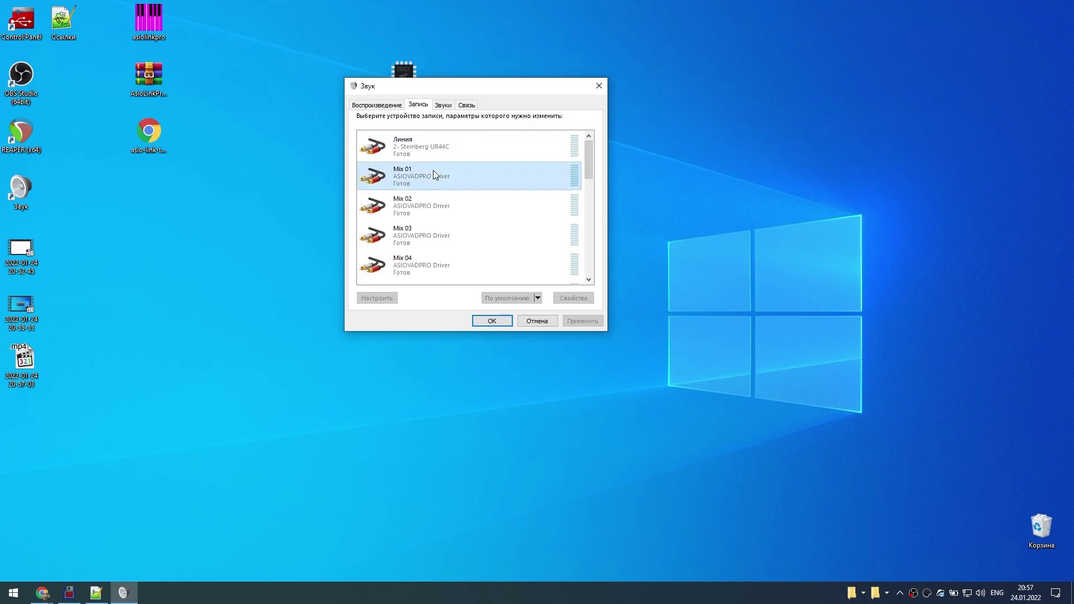
{"action": "left_click", "coordinate": [413, 148]}
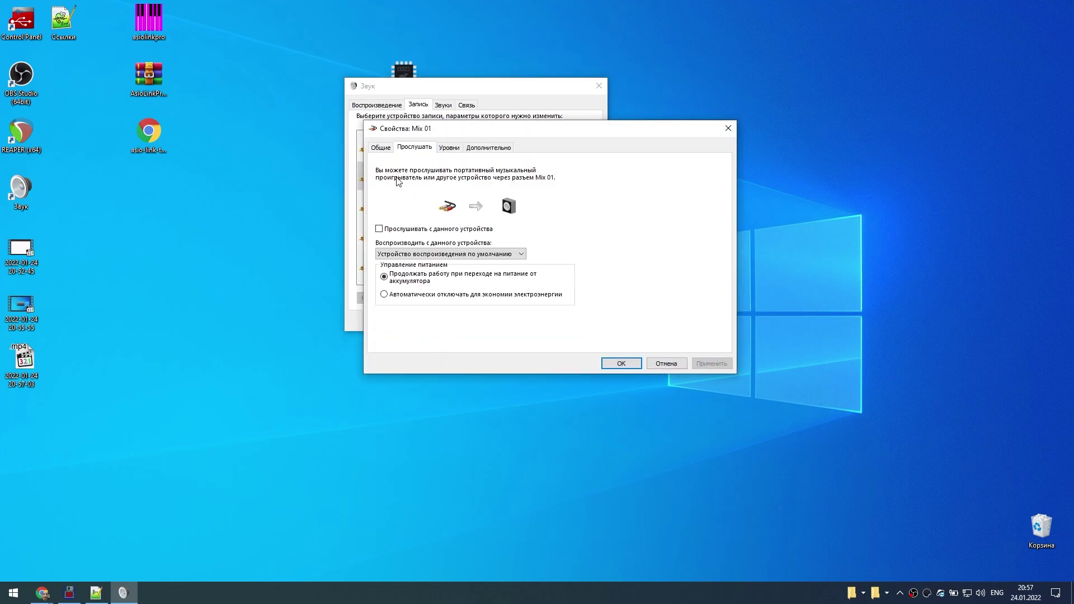
{"action": "left_click", "coordinate": [487, 147]}
{"action": "left_click", "coordinate": [619, 363]}
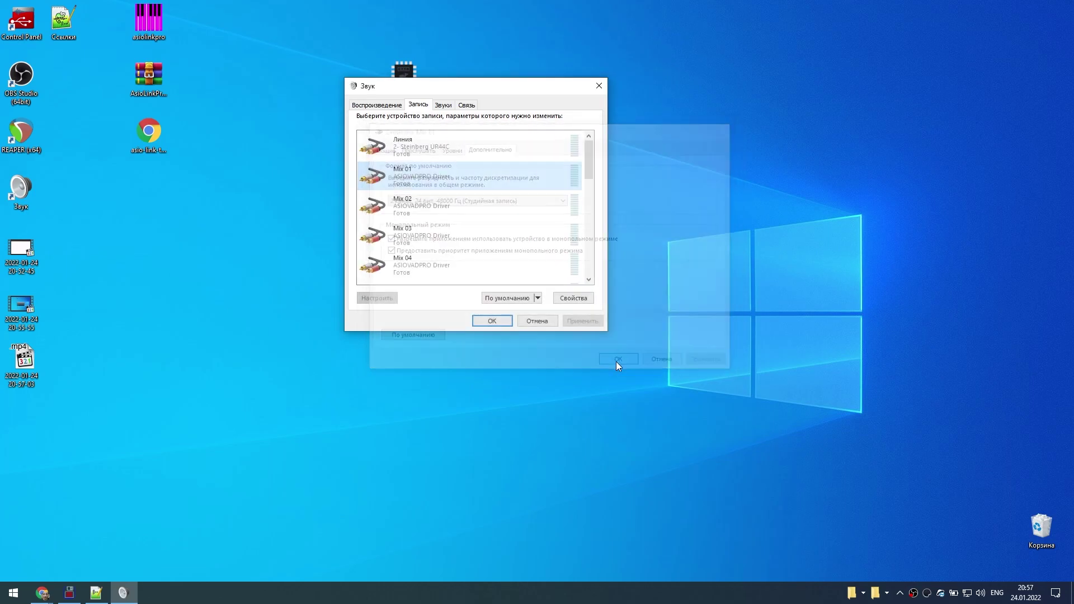
Disable the ASIOVADPRO playback devices Speakers 01 through Speakers 15 one by one.
{"action": "left_click", "coordinate": [392, 108]}
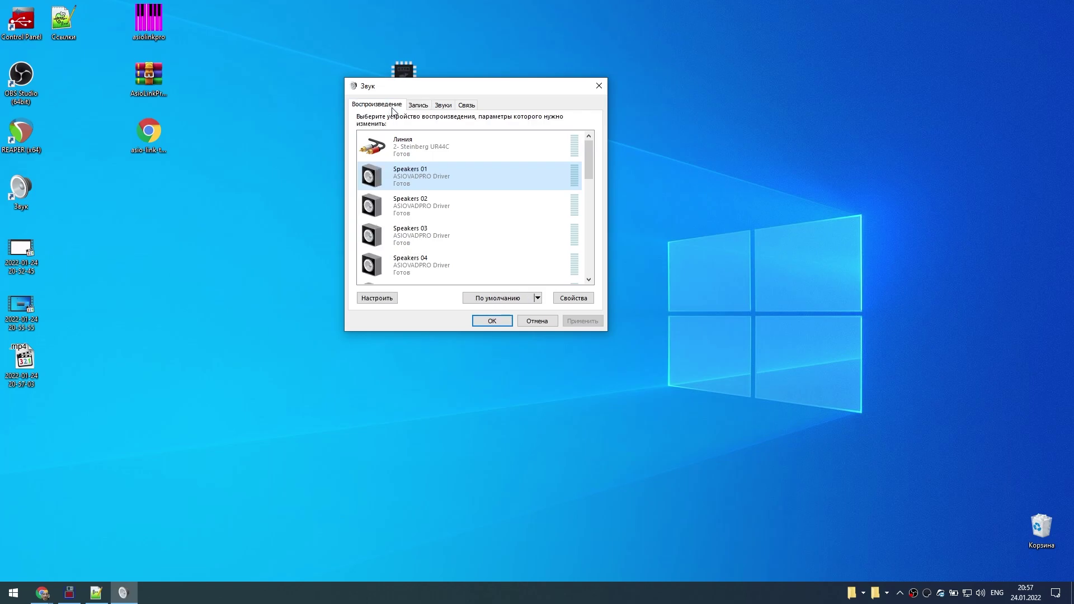
{"action": "right_click", "coordinate": [414, 173]}
{"action": "left_click", "coordinate": [468, 202]}
{"action": "right_click", "coordinate": [425, 173]}
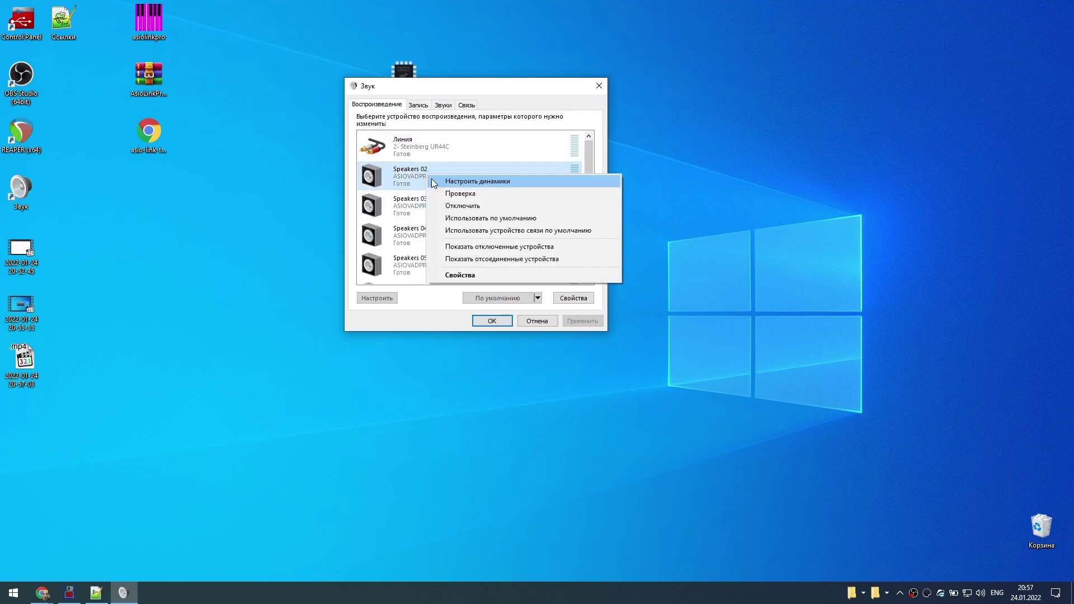
{"action": "left_click", "coordinate": [470, 207]}
{"action": "right_click", "coordinate": [417, 171]}
{"action": "left_click", "coordinate": [458, 201]}
{"action": "right_click", "coordinate": [436, 174]}
{"action": "left_click", "coordinate": [471, 207]}
{"action": "right_click", "coordinate": [429, 172]}
{"action": "left_click", "coordinate": [462, 205]}
{"action": "right_click", "coordinate": [430, 177]}
{"action": "left_click", "coordinate": [463, 208]}
{"action": "right_click", "coordinate": [438, 172]}
{"action": "left_click", "coordinate": [467, 205]}
{"action": "right_click", "coordinate": [440, 174]}
{"action": "left_click", "coordinate": [469, 208]}
{"action": "right_click", "coordinate": [435, 176]}
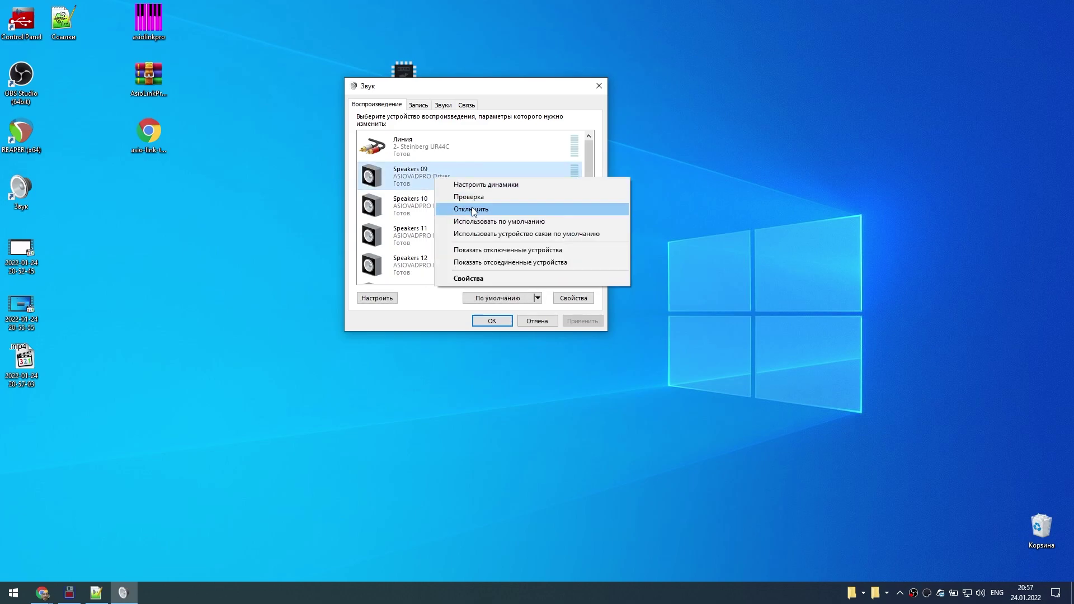
{"action": "left_click", "coordinate": [467, 208]}
{"action": "right_click", "coordinate": [432, 172]}
{"action": "left_click", "coordinate": [465, 206]}
{"action": "right_click", "coordinate": [428, 173]}
{"action": "left_click", "coordinate": [462, 205]}
{"action": "right_click", "coordinate": [431, 174]}
{"action": "left_click", "coordinate": [463, 206]}
{"action": "right_click", "coordinate": [431, 176]}
{"action": "left_click", "coordinate": [463, 207]}
{"action": "right_click", "coordinate": [434, 174]}
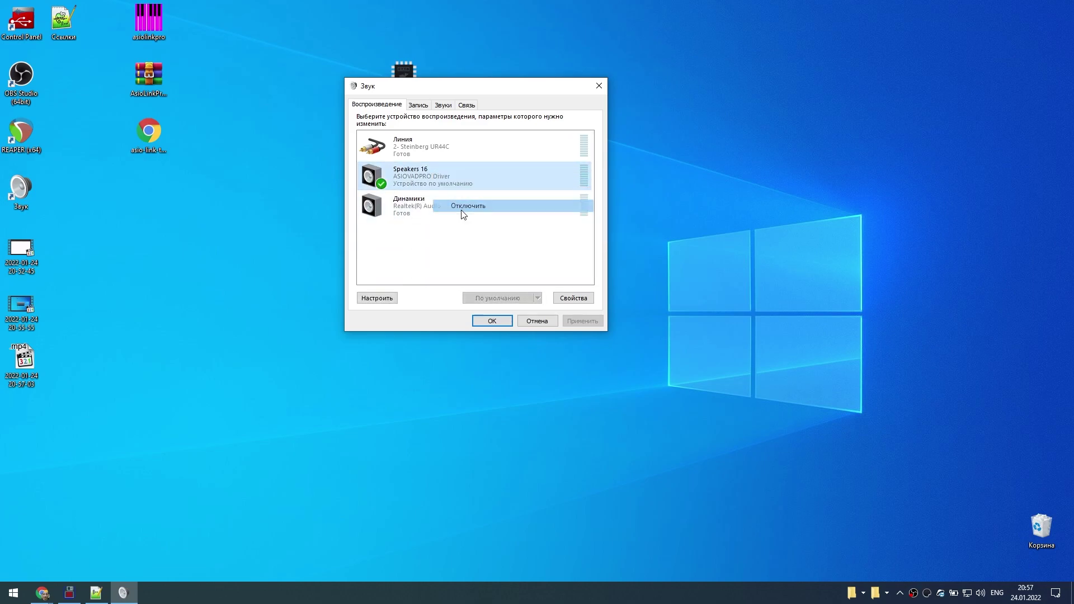
Finish disabling the ASIOVADPRO playback devices before Speakers 16, and disable every ASIOVADPRO recording device except Mix 01.
{"action": "left_click", "coordinate": [462, 208]}
{"action": "left_click", "coordinate": [419, 105]}
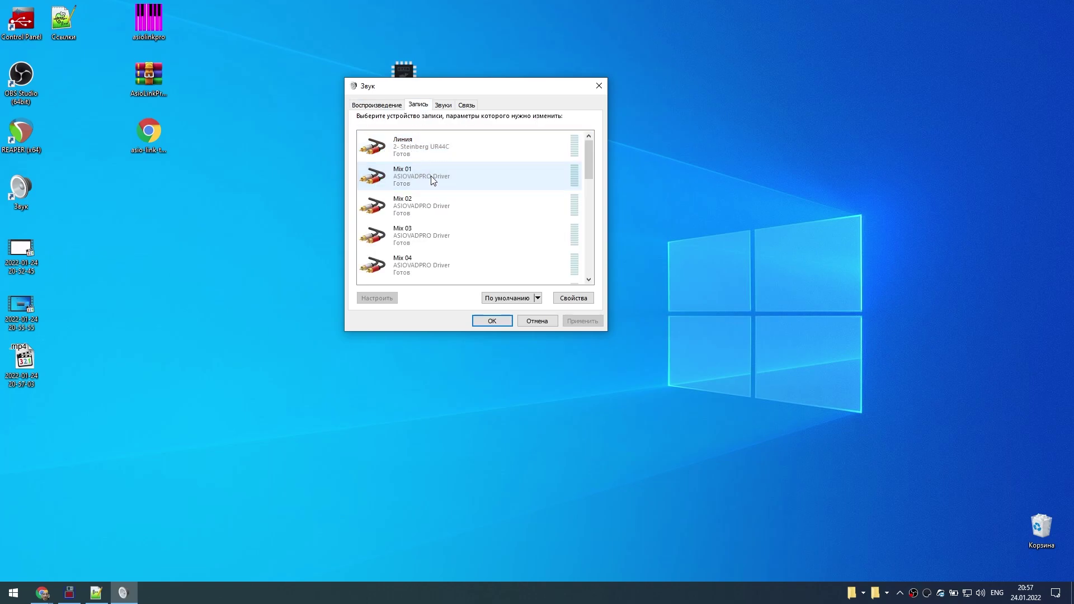
{"action": "right_click", "coordinate": [448, 202]}
{"action": "left_click", "coordinate": [458, 205]}
{"action": "right_click", "coordinate": [458, 204]}
{"action": "left_click", "coordinate": [471, 210]}
{"action": "right_click", "coordinate": [455, 206]}
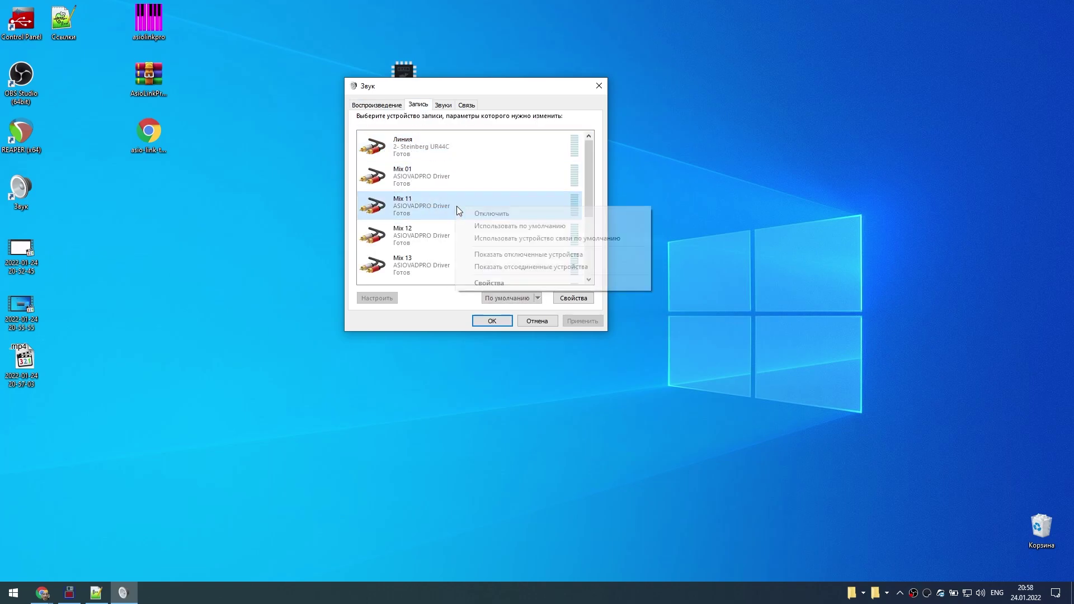
{"action": "left_click", "coordinate": [465, 212]}
{"action": "right_click", "coordinate": [456, 205]}
{"action": "left_click", "coordinate": [468, 210]}
{"action": "right_click", "coordinate": [452, 202]}
{"action": "left_click", "coordinate": [464, 210]}
{"action": "right_click", "coordinate": [462, 202]}
{"action": "left_click", "coordinate": [467, 208]}
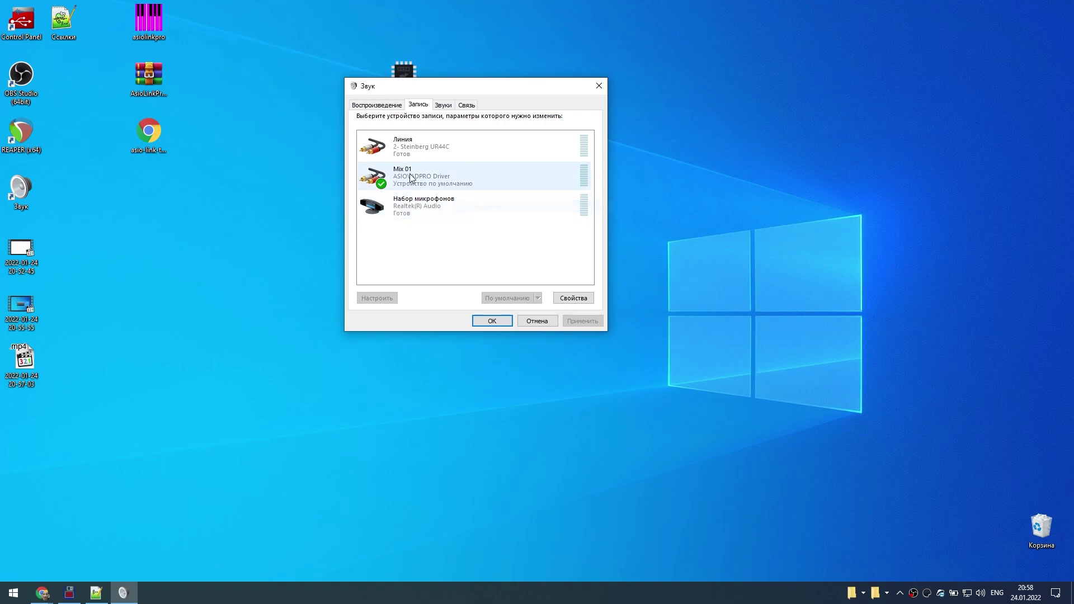
Make the Steinberg UR44C line input the default recording device and close the Sound settings with the changes accepted.
{"action": "left_click", "coordinate": [425, 146]}
{"action": "left_click", "coordinate": [504, 298]}
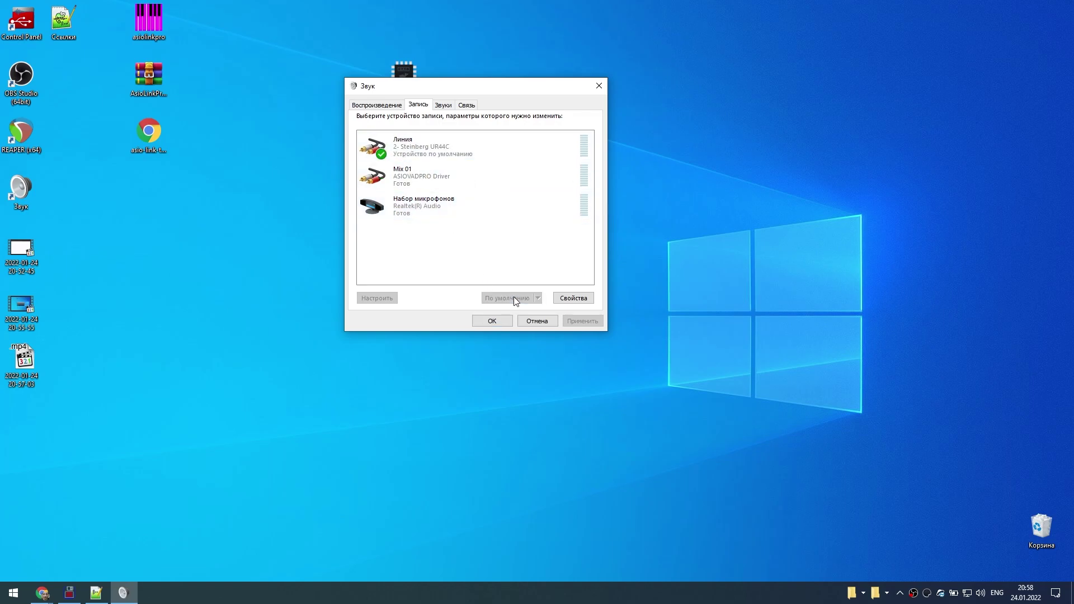
{"action": "left_click", "coordinate": [489, 325]}
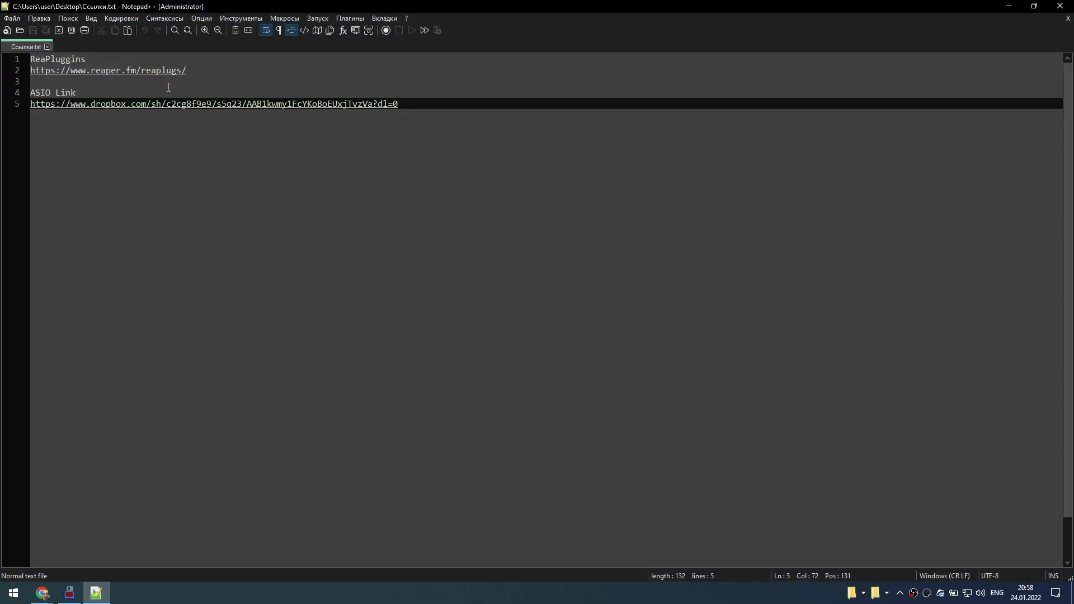
Open the ReaPlugs link from the Ссылки.txt notes and save the ReaPlugs VST v2.36 64-bit installer to the desktop.
{"action": "left_click", "coordinate": [164, 73]}
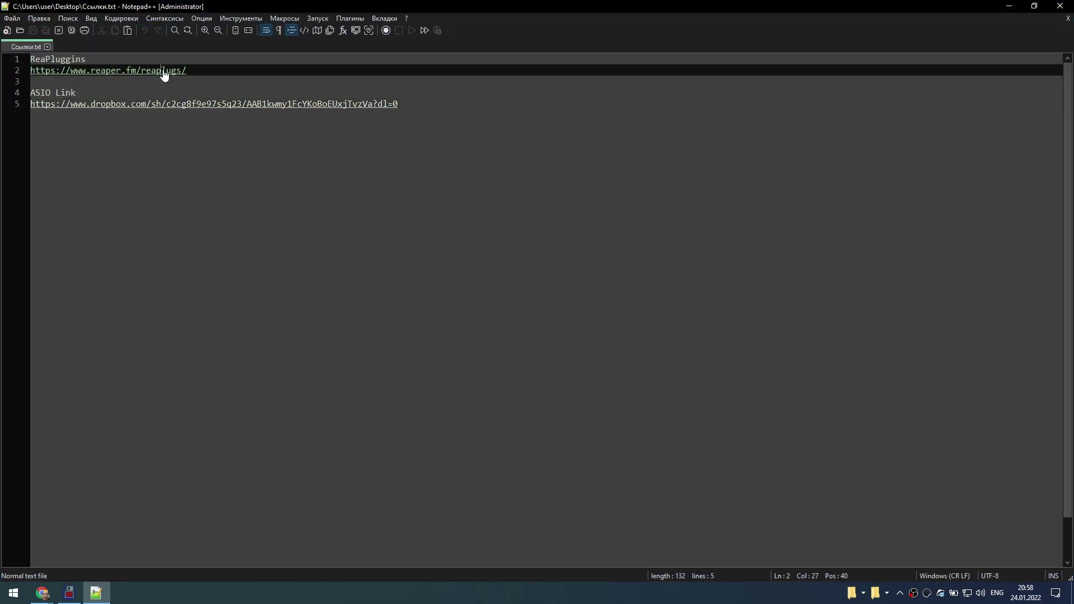
{"action": "double_click", "coordinate": [164, 73]}
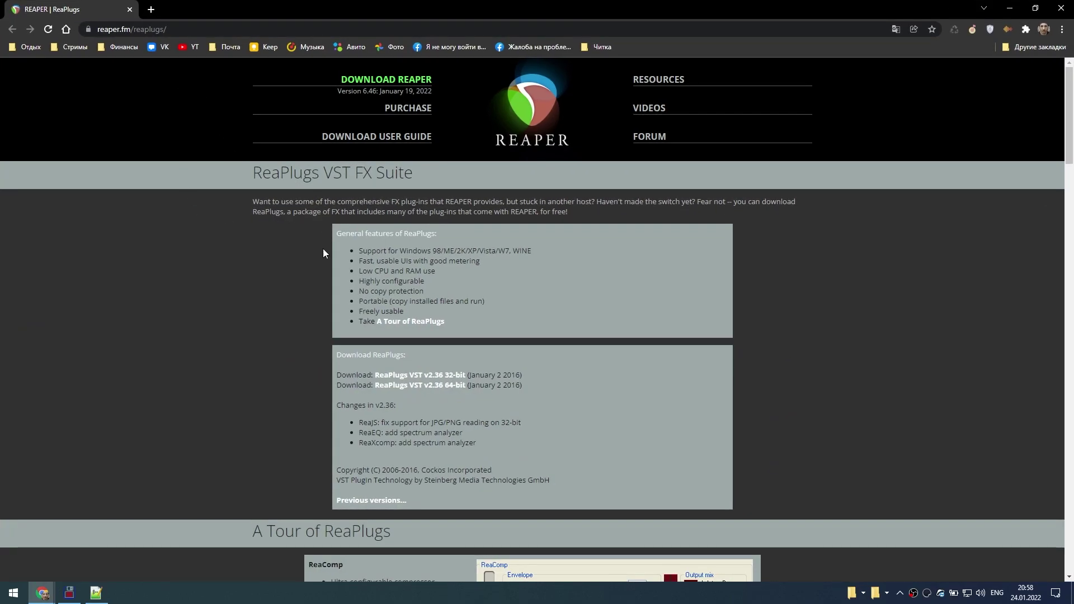
{"action": "left_click", "coordinate": [445, 385]}
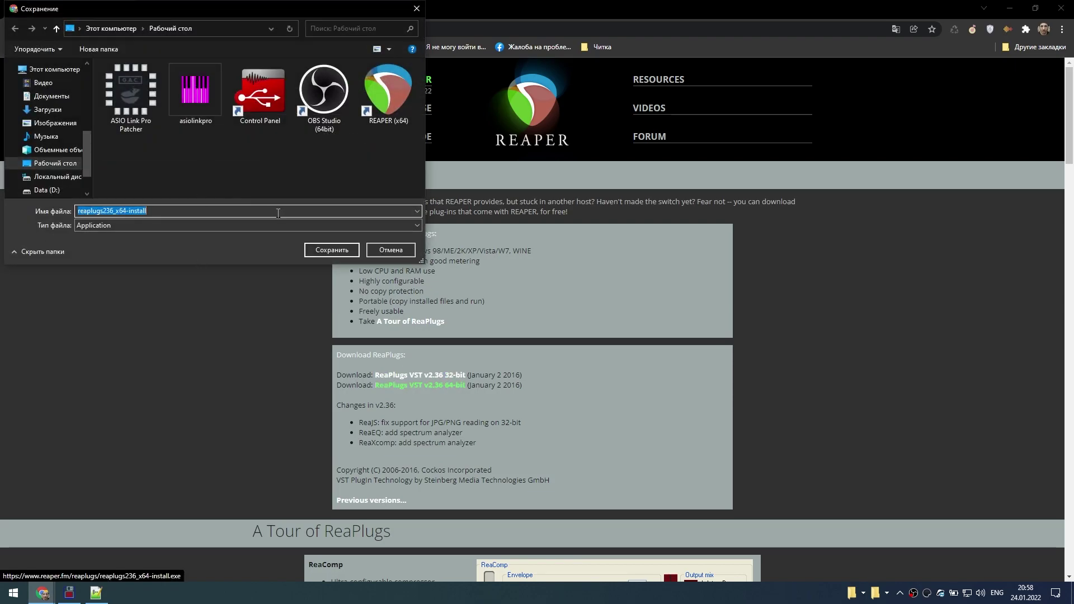
{"action": "left_click", "coordinate": [334, 255]}
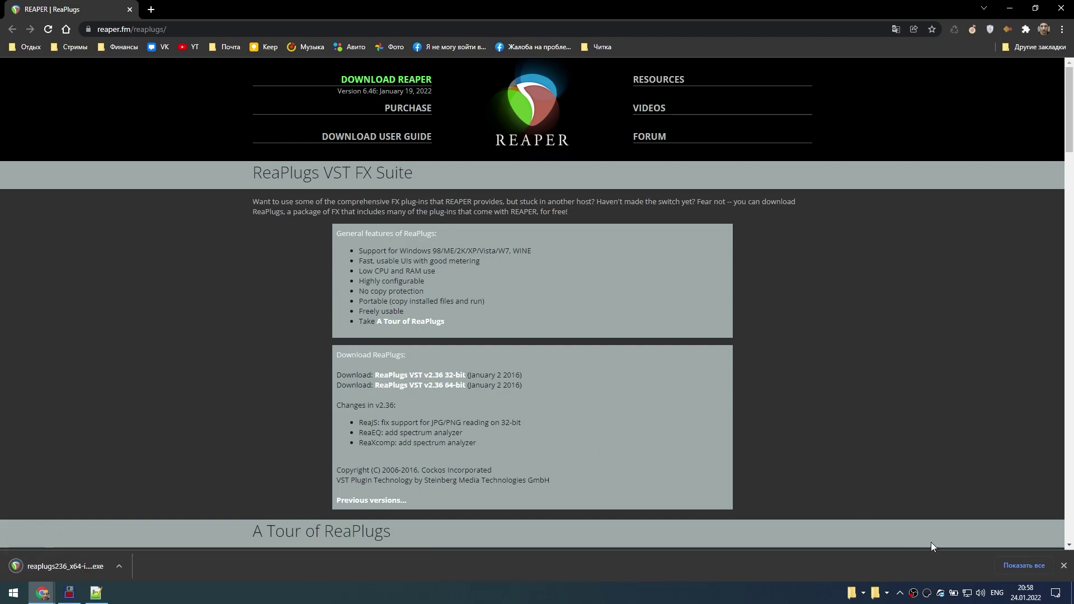
Run the ReaPlugs installer from the desktop, accept the license, and continue with the Normal component set after reviewing the ReaStream options.
{"action": "left_click", "coordinate": [1072, 594]}
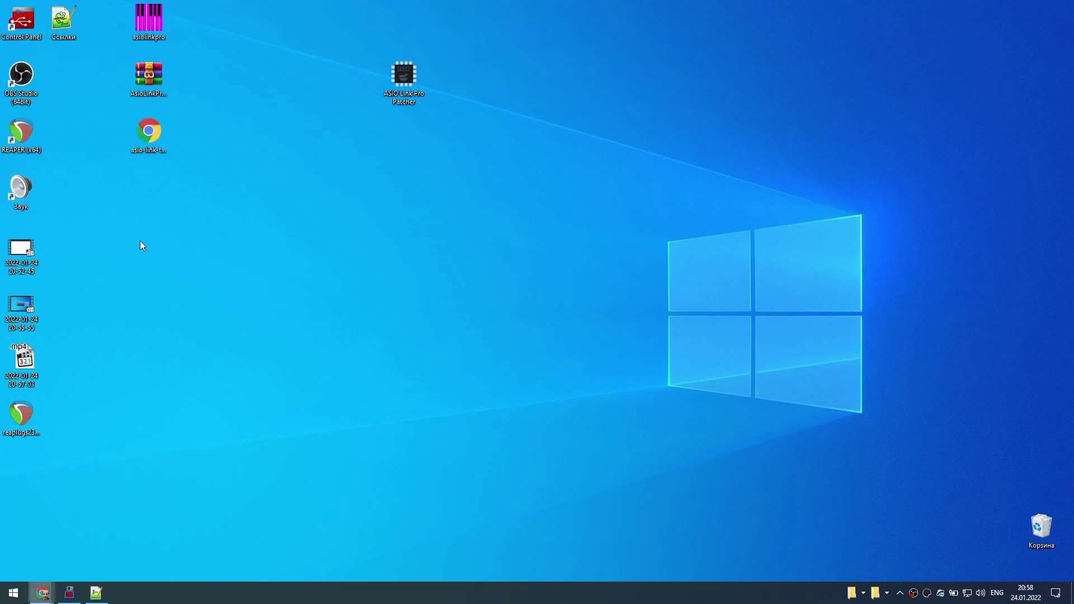
{"action": "double_click", "coordinate": [26, 414]}
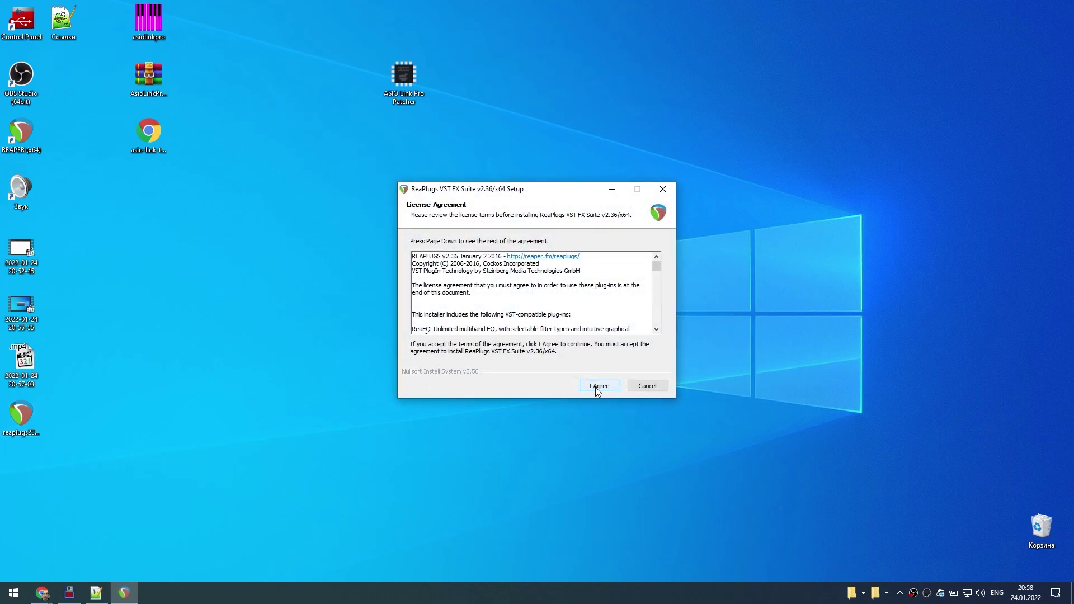
{"action": "left_click", "coordinate": [597, 388]}
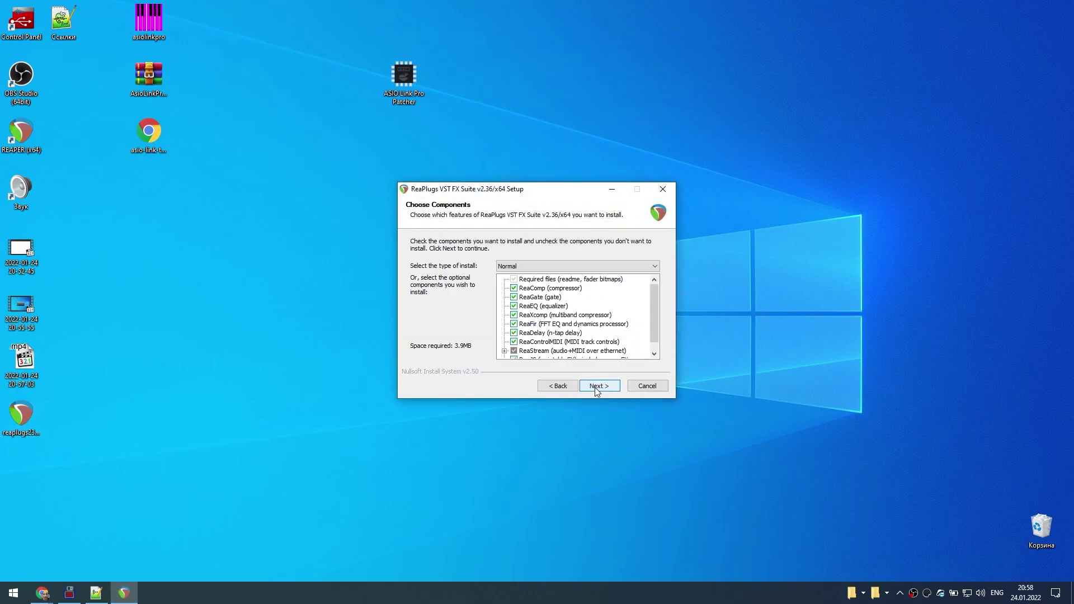
{"action": "scroll", "coordinate": [559, 329], "scroll_direction": "down", "scroll_amount": 1}
{"action": "left_click", "coordinate": [504, 342]}
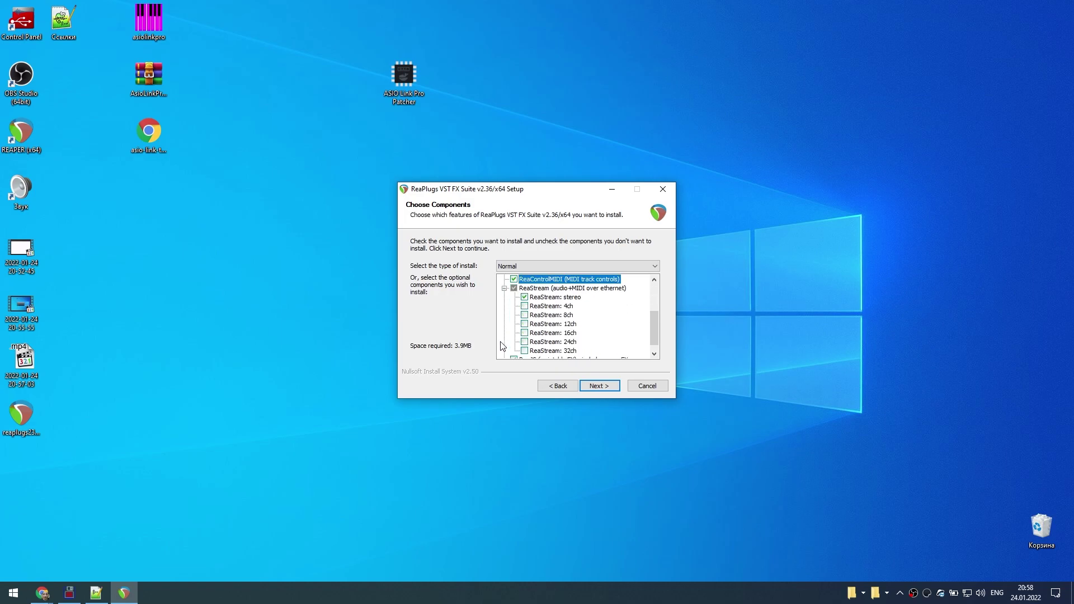
{"action": "scroll", "coordinate": [533, 300], "scroll_direction": "up", "scroll_amount": 2}
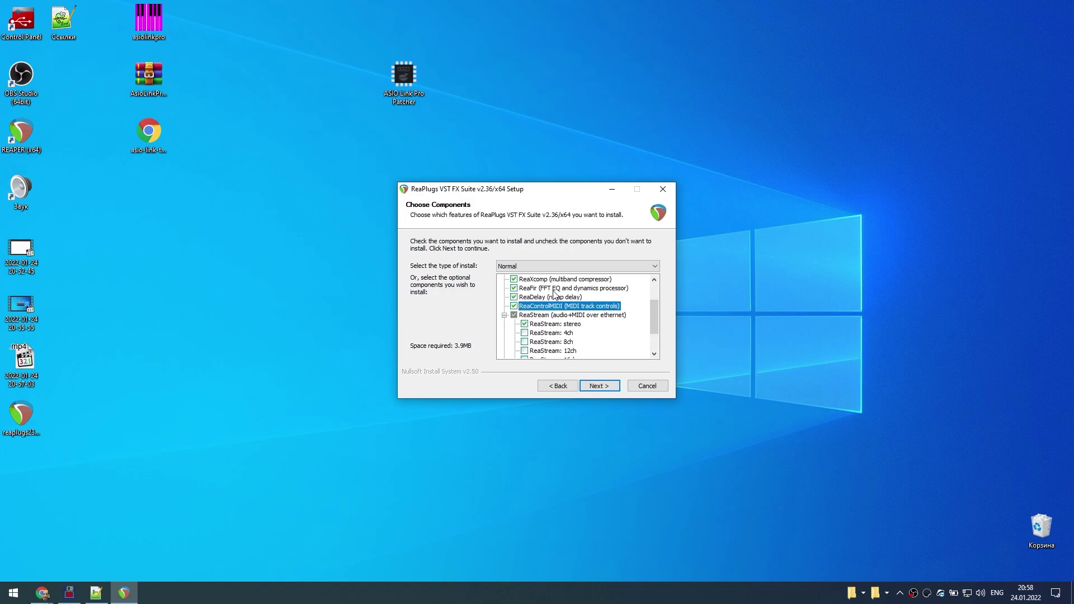
{"action": "scroll", "coordinate": [551, 360], "scroll_direction": "down", "scroll_amount": 3}
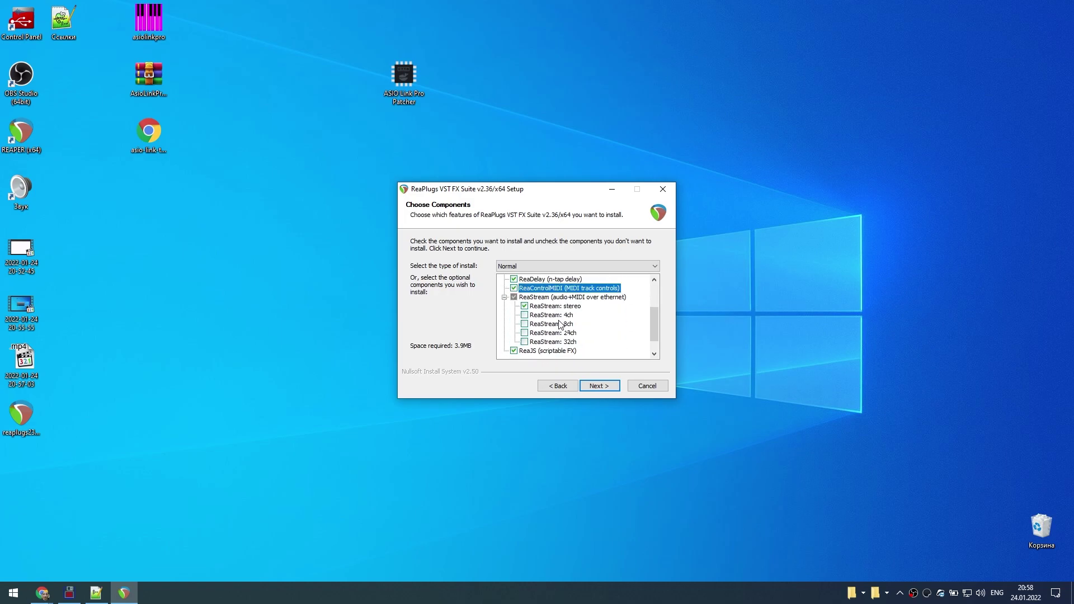
{"action": "left_click", "coordinate": [607, 387]}
Copy the destination folder path C:\Program Files\VSTPlugins\ReaPlugs from the installer.
{"action": "left_click", "coordinate": [500, 321]}
{"action": "left_click_drag", "start_coordinate": [535, 321], "coordinate": [417, 319]}
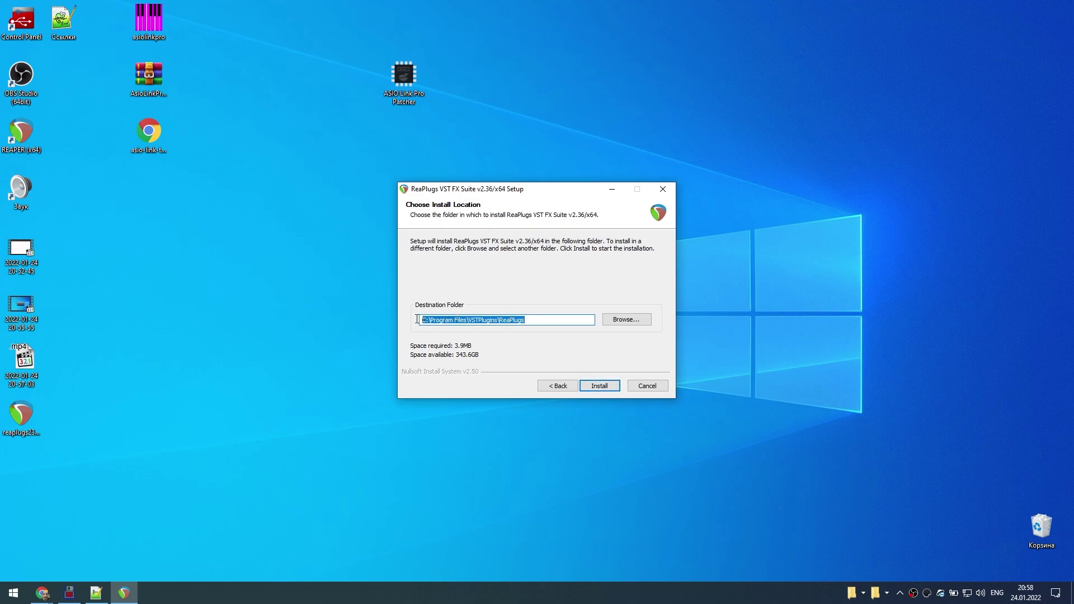
{"action": "right_click", "coordinate": [461, 321]}
{"action": "left_click", "coordinate": [512, 359]}
Install ReaPlugs into the chosen folder, view the installation details, and close the setup.
{"action": "left_click", "coordinate": [607, 387]}
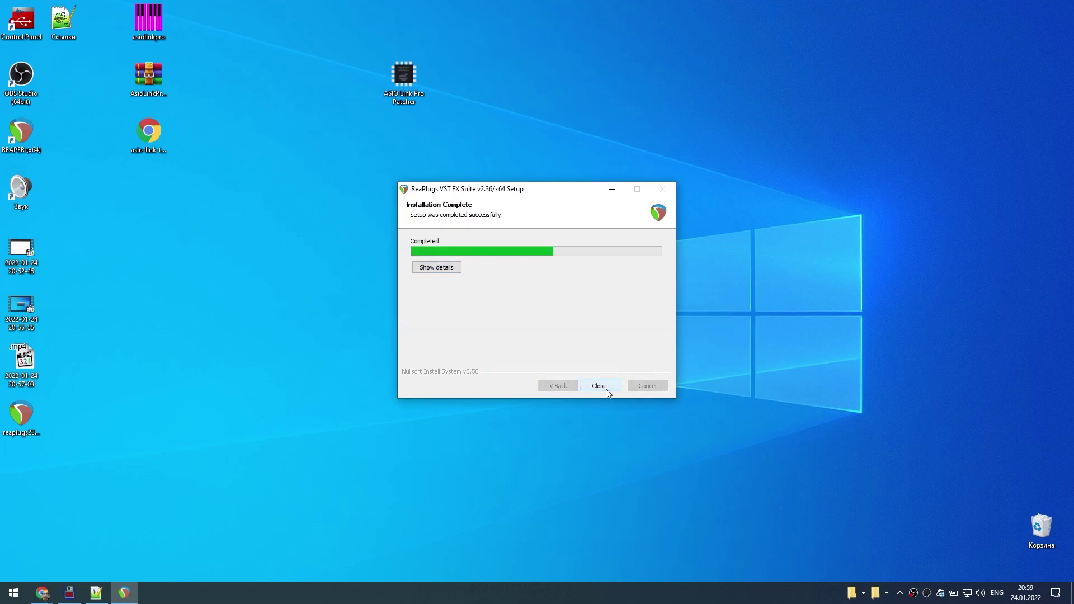
{"action": "left_click", "coordinate": [438, 271]}
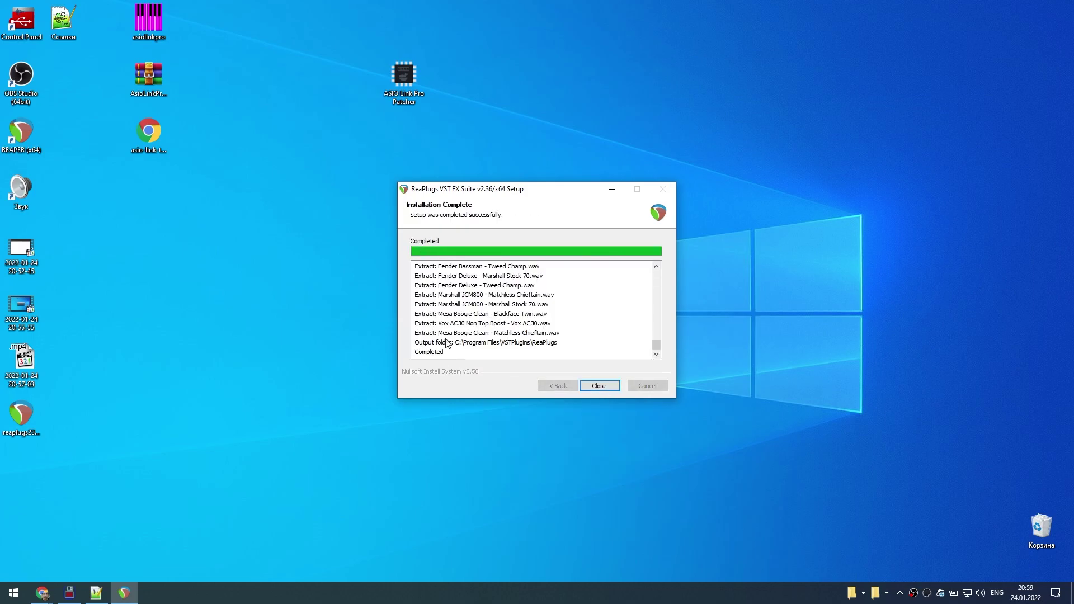
{"action": "left_click", "coordinate": [600, 387]}
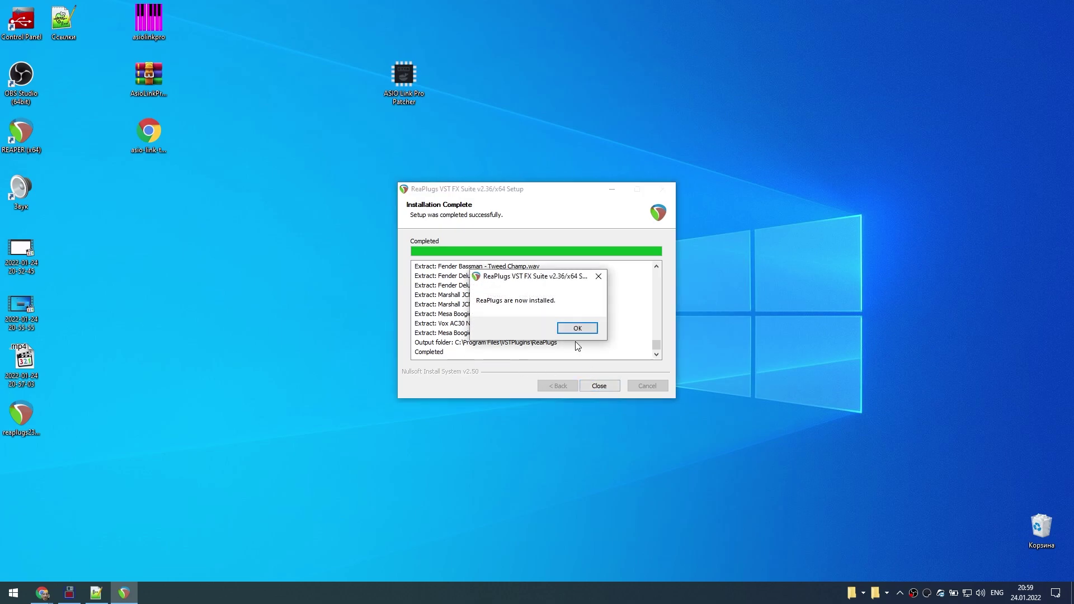
{"action": "left_click", "coordinate": [578, 330]}
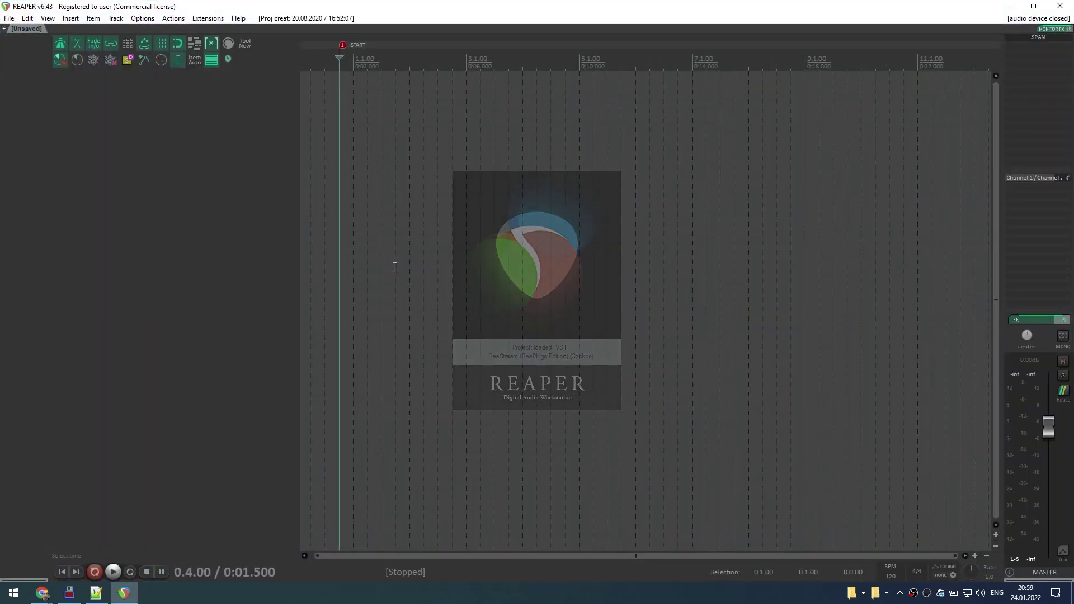
In REAPER, set the ASIO driver to Yamaha Steinberg USB ASIO, and reapply the audio device settings with a requested sample rate of 48000.
{"action": "left_click", "coordinate": [1038, 18]}
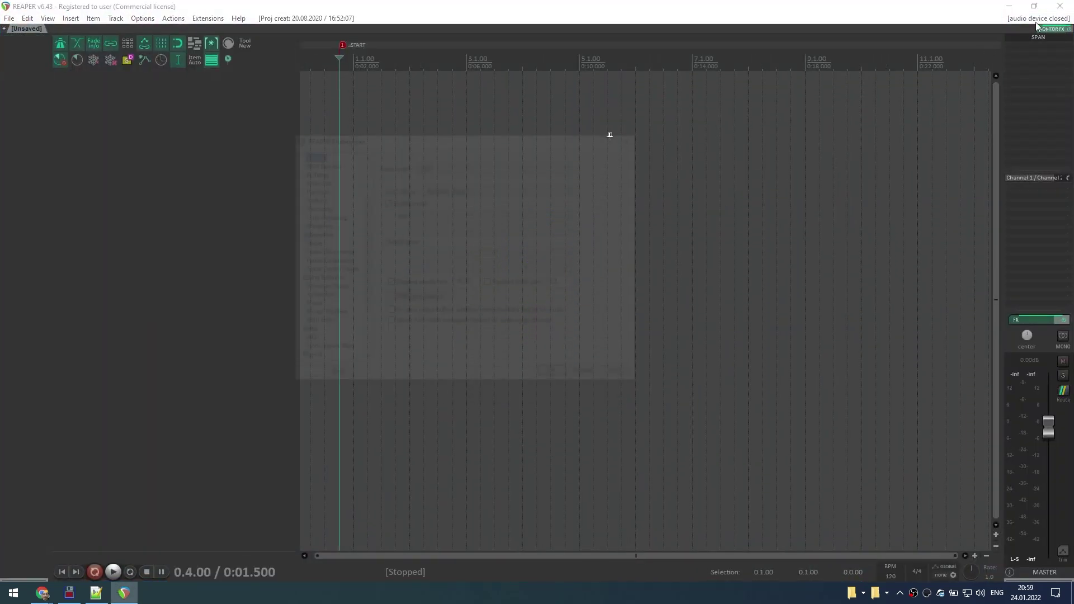
{"action": "left_click", "coordinate": [487, 190]}
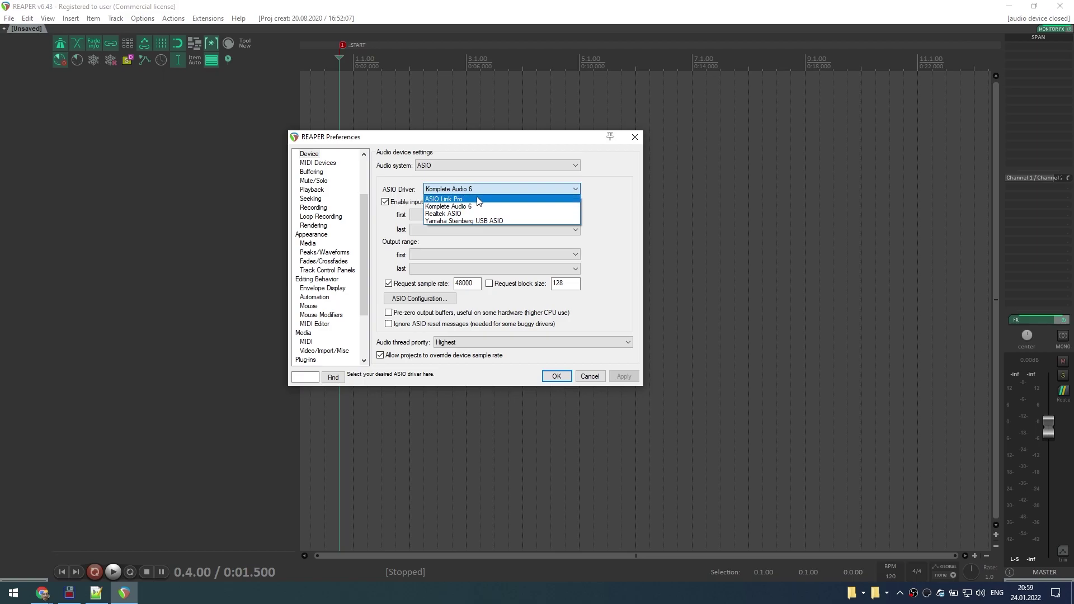
{"action": "left_click", "coordinate": [511, 221]}
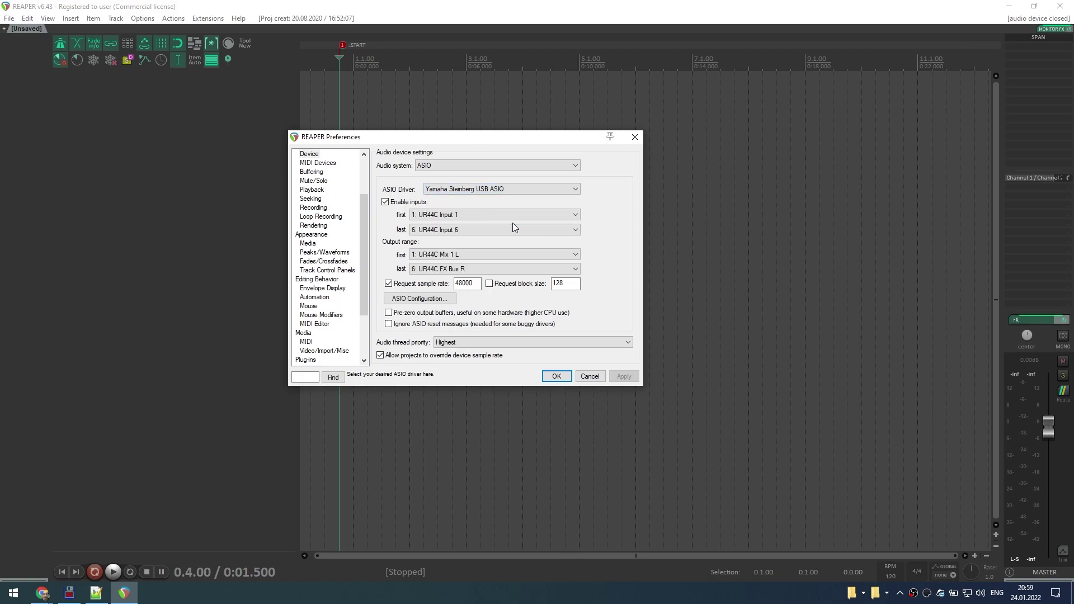
{"action": "left_click", "coordinate": [557, 376]}
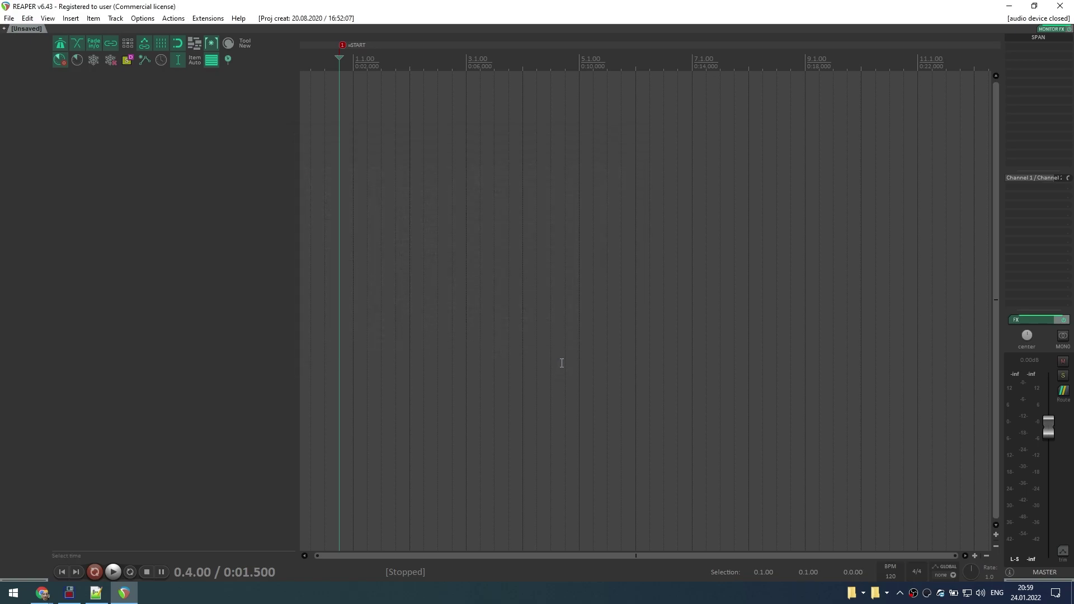
{"action": "left_click", "coordinate": [1048, 20]}
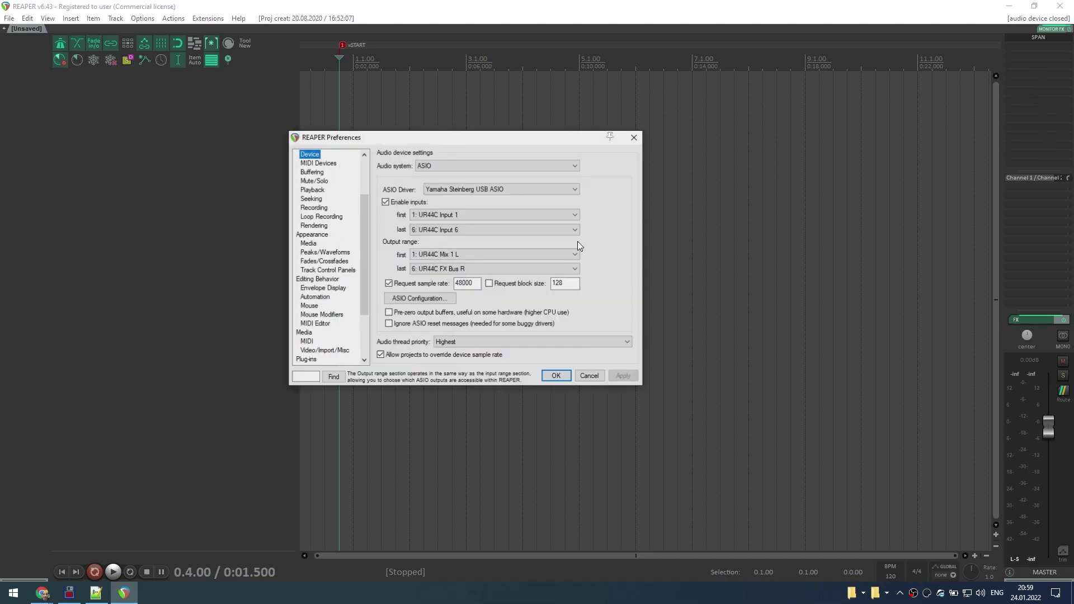
{"action": "double_click", "coordinate": [466, 283]}
{"action": "left_click", "coordinate": [557, 376]}
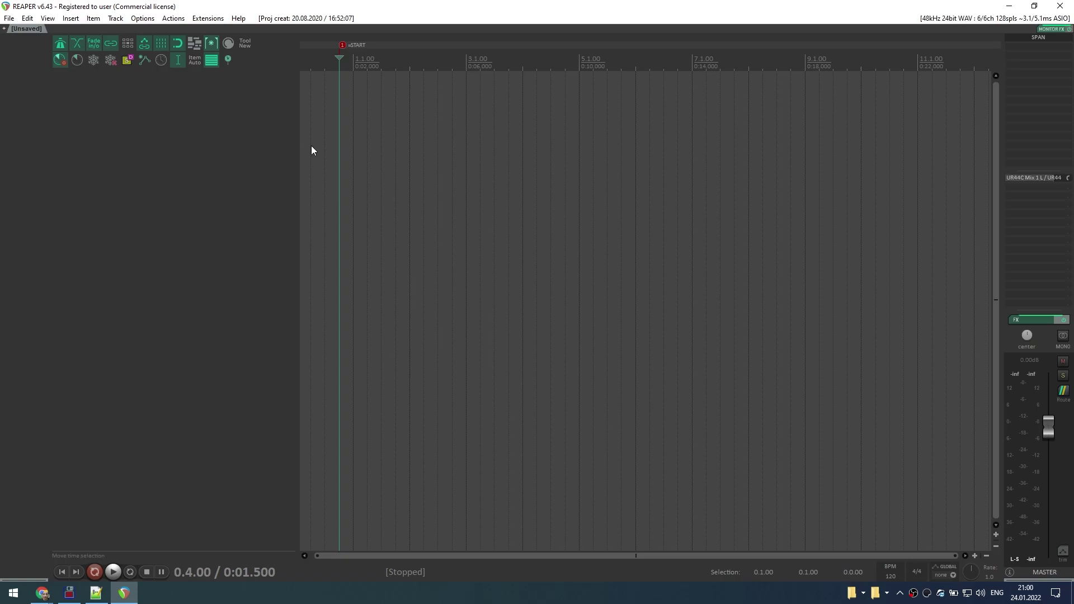
Filter the effects browser for "reastr" and add ReaStream (ReaPlugs Edition) to the master track's FX slots below SPAN.
{"action": "key", "text": "f"}
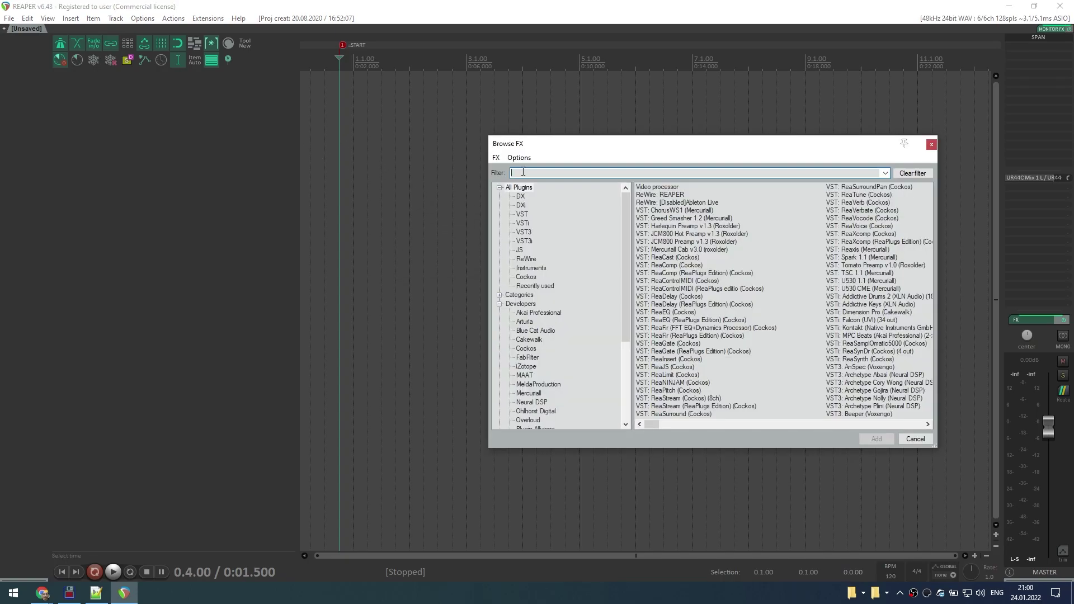
{"action": "type", "text": "reastr"}
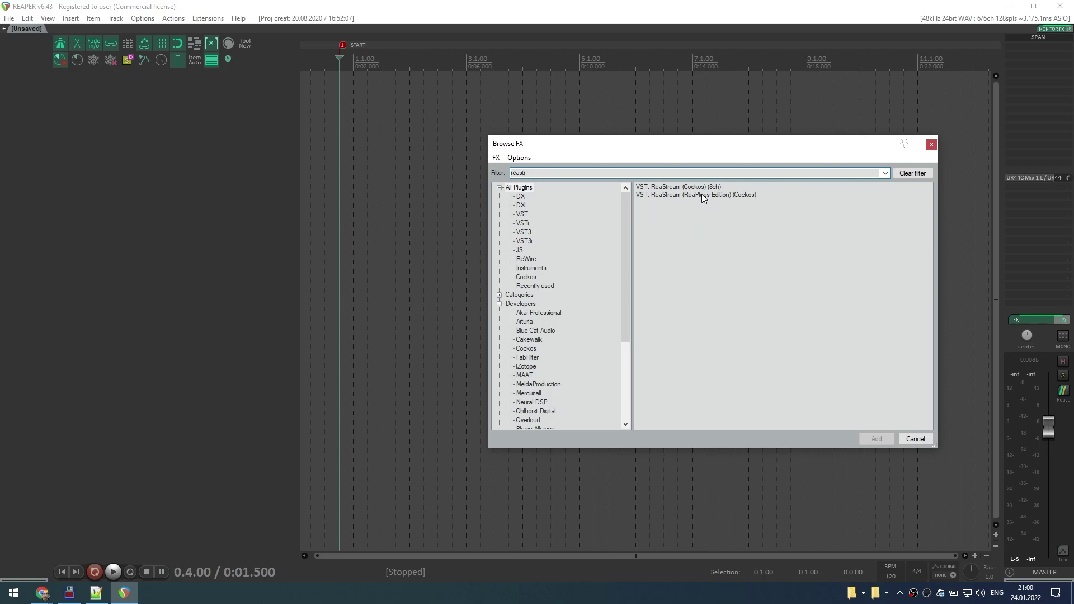
{"action": "left_click", "coordinate": [703, 195]}
{"action": "left_click", "coordinate": [703, 187]}
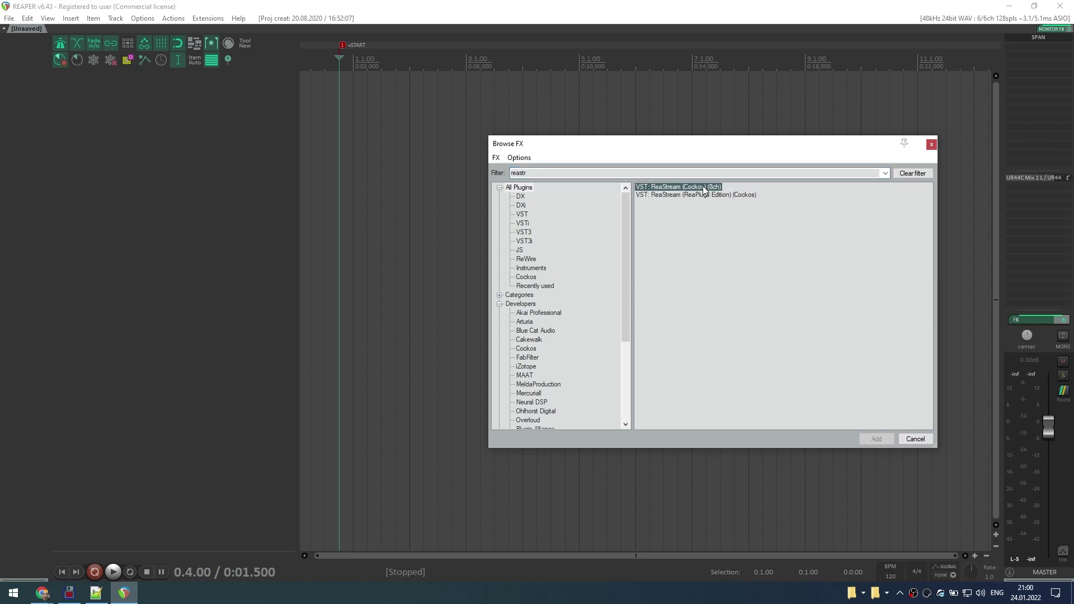
{"action": "left_click_drag", "start_coordinate": [706, 196], "coordinate": [886, 155]}
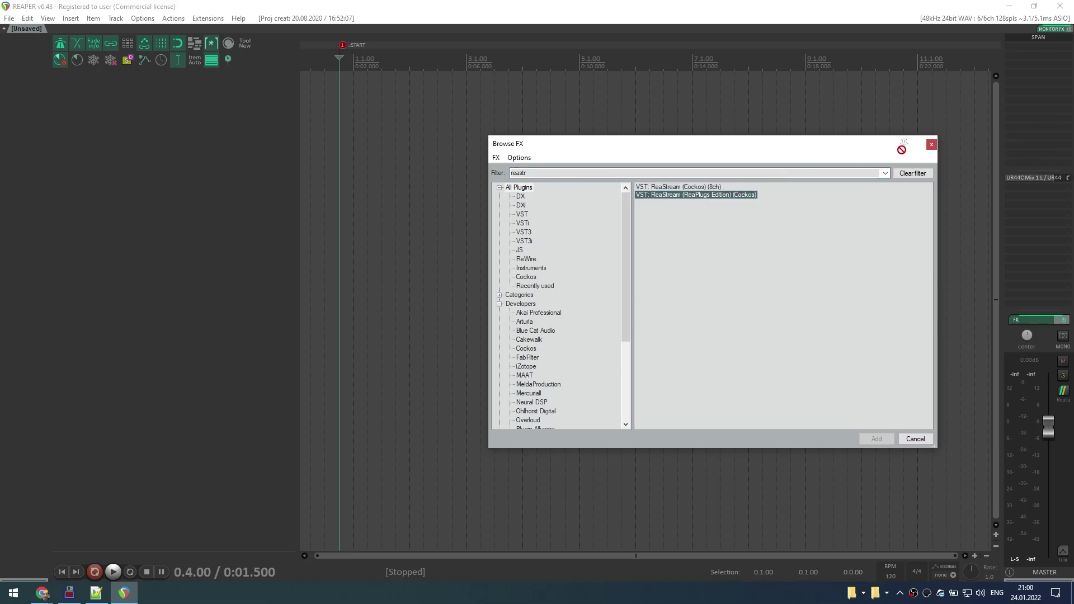
{"action": "left_click_drag", "start_coordinate": [1039, 72], "coordinate": [1039, 72]}
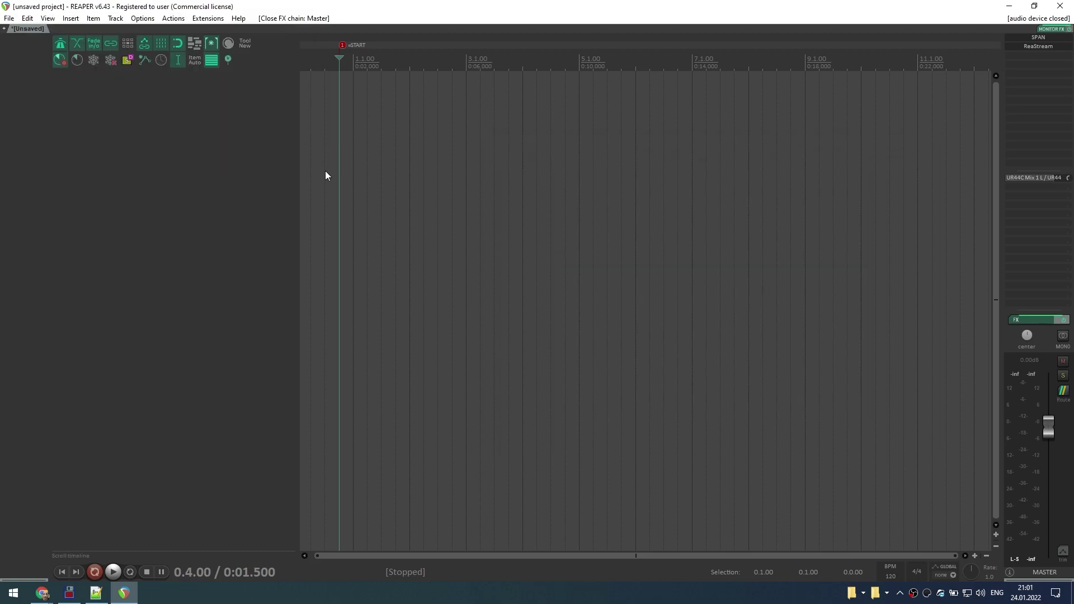
Append a semicolon and the copied ReaPlugs folder path to the VST plug-in paths in REAPER's preferences.
{"action": "key", "text": "ctrl+p"}
{"action": "scroll", "coordinate": [336, 257], "scroll_direction": "down", "scroll_amount": 3}
{"action": "left_click", "coordinate": [306, 306]}
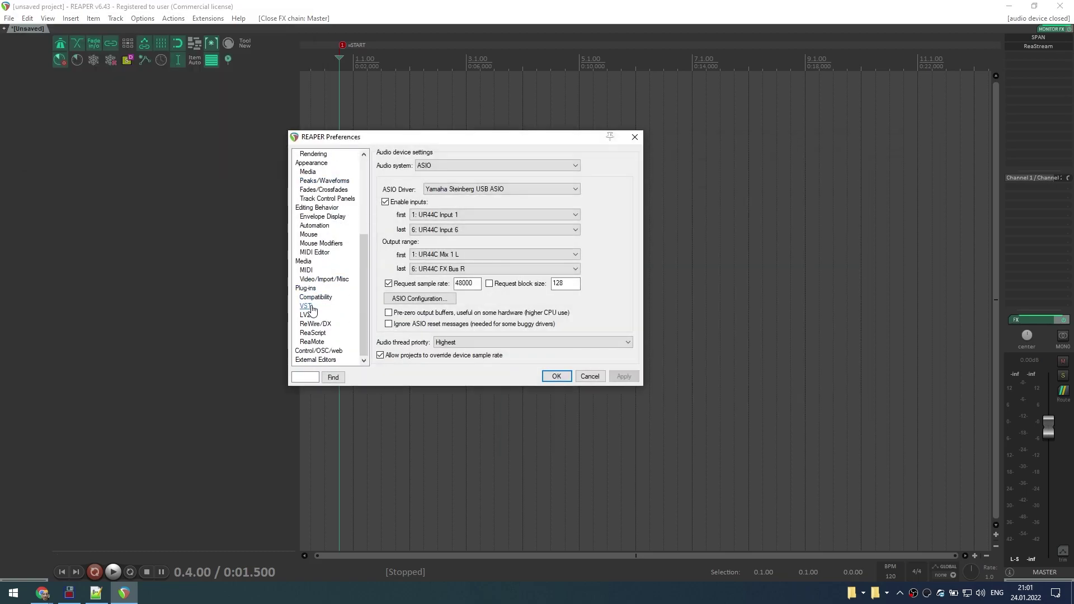
{"action": "left_click", "coordinate": [607, 178]}
{"action": "key", "text": "End"}
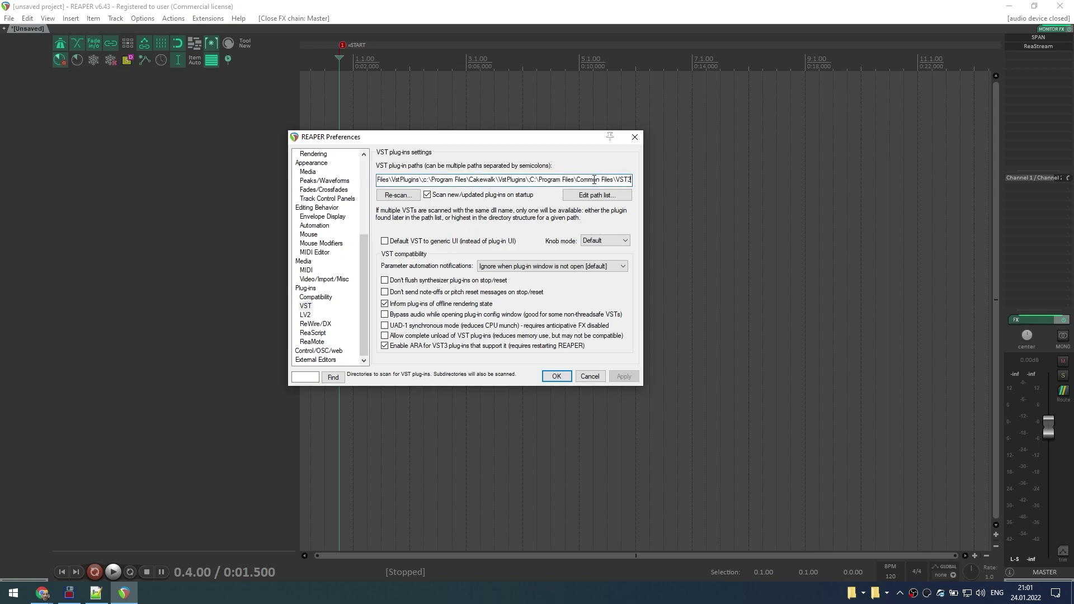
{"action": "type", "text": ";"}
{"action": "key", "text": "alt+shift"}
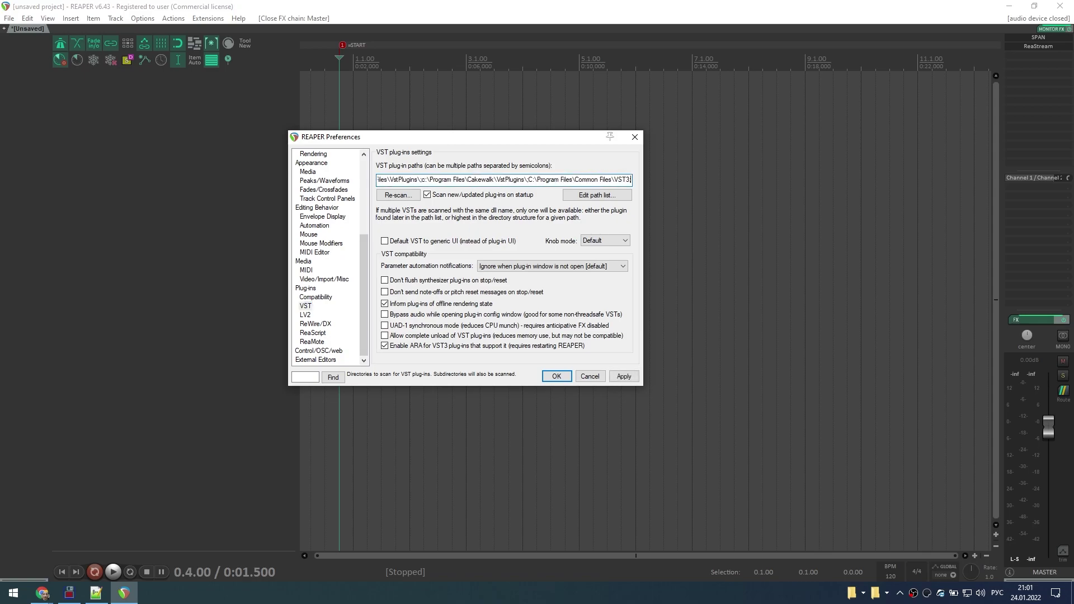
{"action": "right_click", "coordinate": [632, 180]}
{"action": "left_click", "coordinate": [651, 229]}
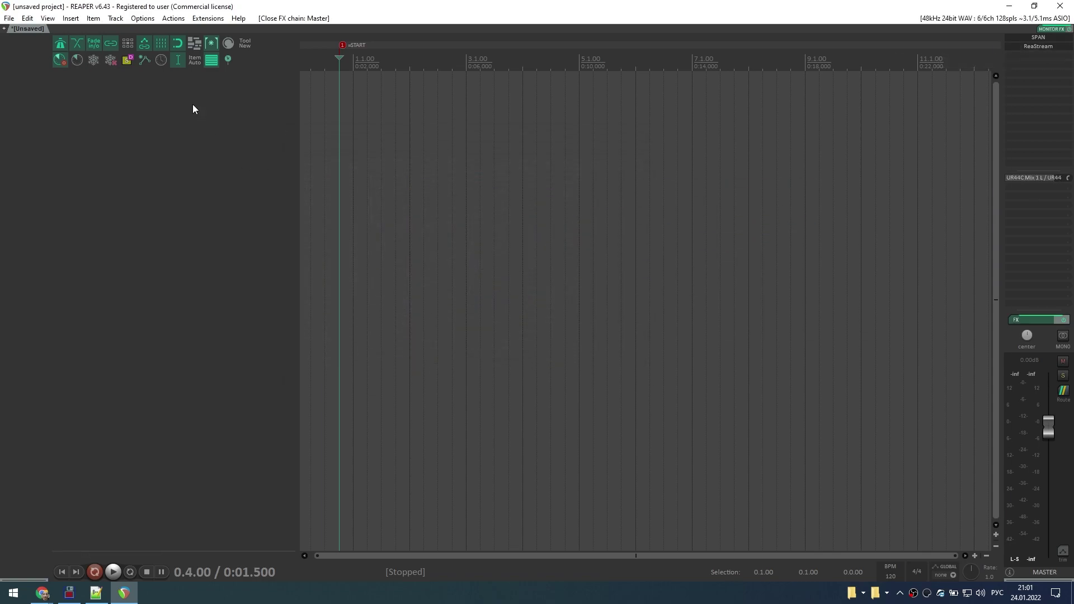
Add three tracks to the empty project and name them Мик, Гитара and ОБС.
{"action": "double_click", "coordinate": [192, 105]}
{"action": "double_click", "coordinate": [198, 146]}
{"action": "double_click", "coordinate": [205, 187]}
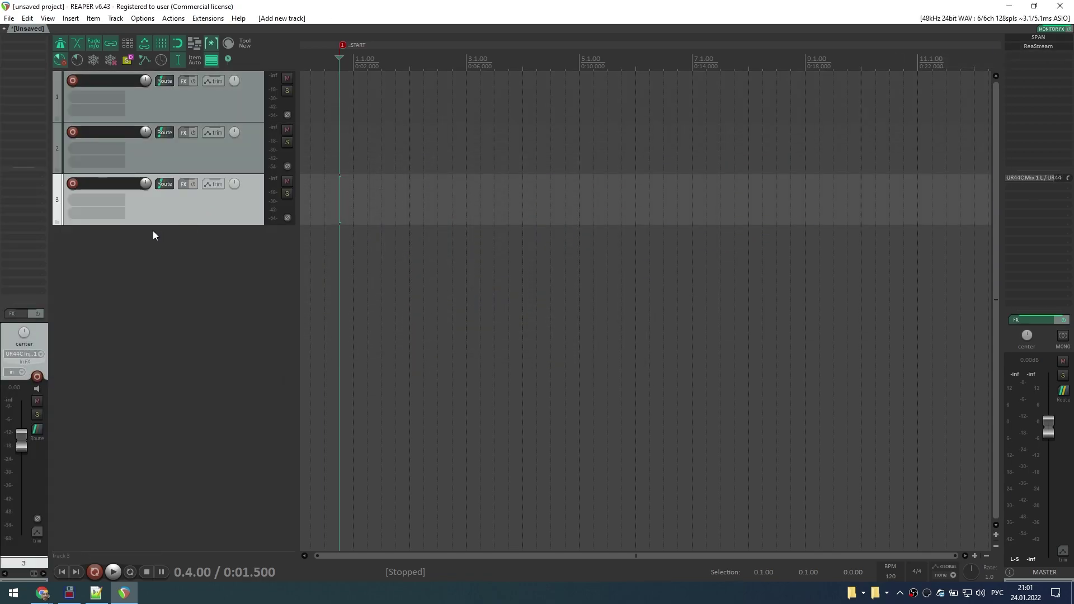
{"action": "left_click", "coordinate": [124, 98]}
{"action": "double_click", "coordinate": [123, 79]}
{"action": "type", "text": "Мик"}
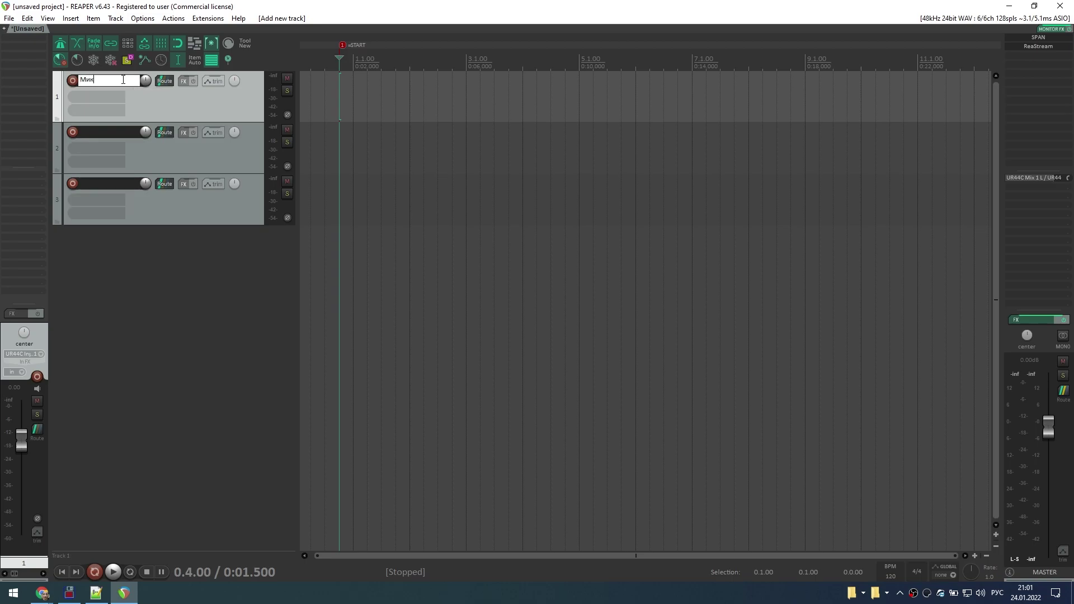
{"action": "double_click", "coordinate": [110, 132]}
{"action": "type", "text": "Гитара"}
{"action": "key", "text": "Return"}
{"action": "double_click", "coordinate": [117, 184]}
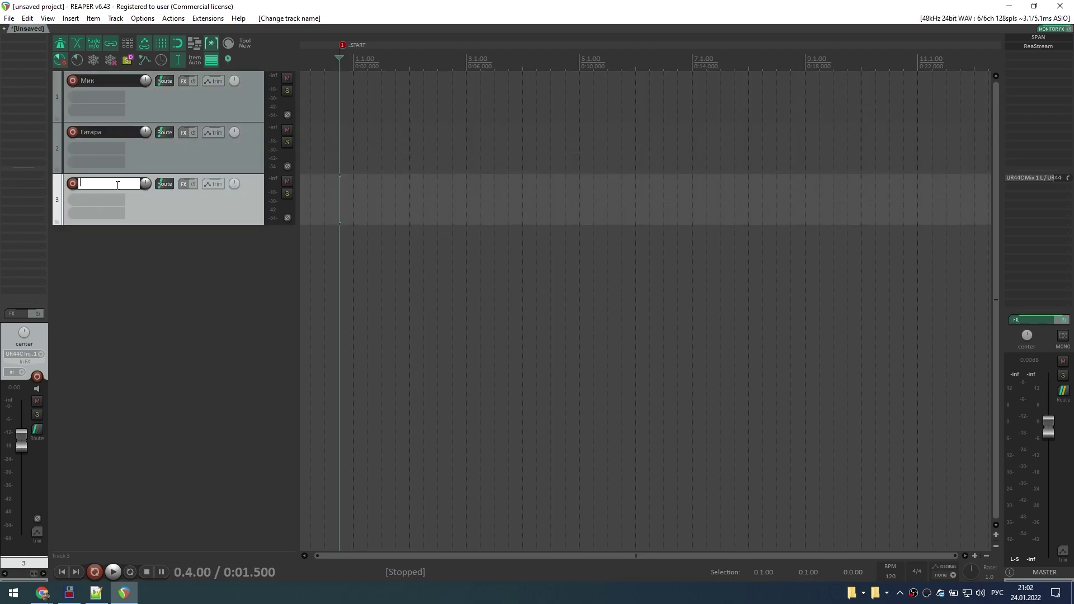
{"action": "key", "text": "Return"}
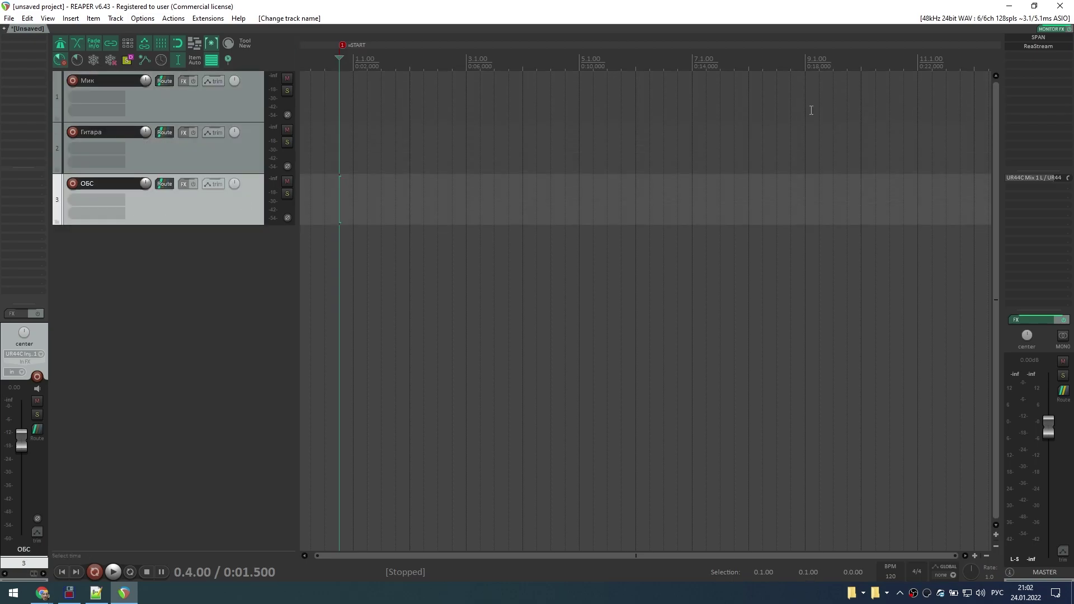
Move ReaStream from the master onto the ОБС track and route sends from Мик and Гитара to ОБС.
{"action": "left_click_drag", "start_coordinate": [221, 197], "coordinate": [172, 195]}
{"action": "left_click_drag", "start_coordinate": [162, 134], "coordinate": [157, 204]}
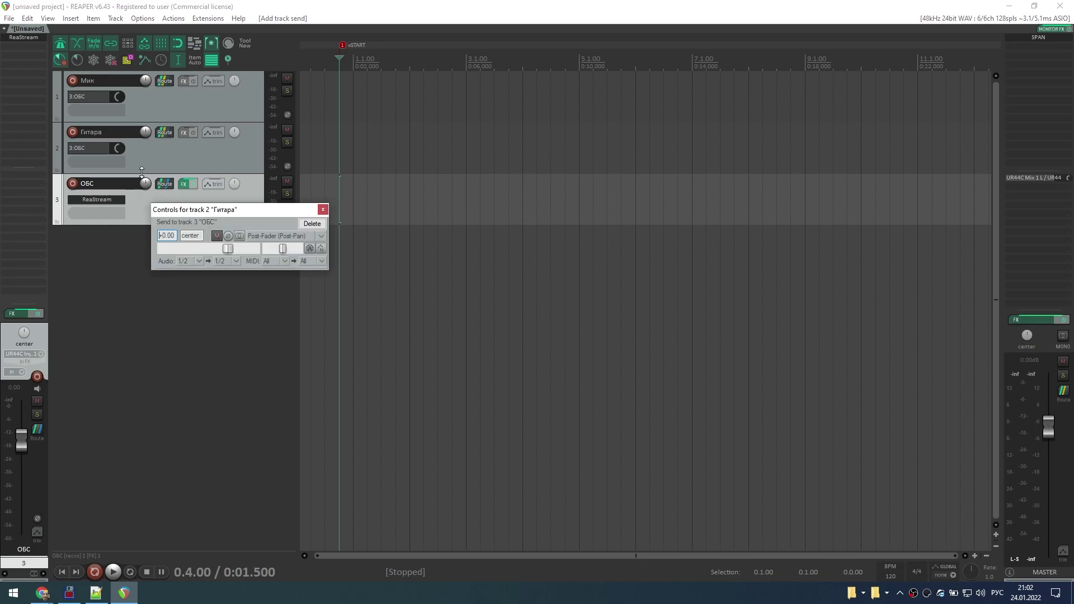
{"action": "left_click", "coordinate": [156, 161]}
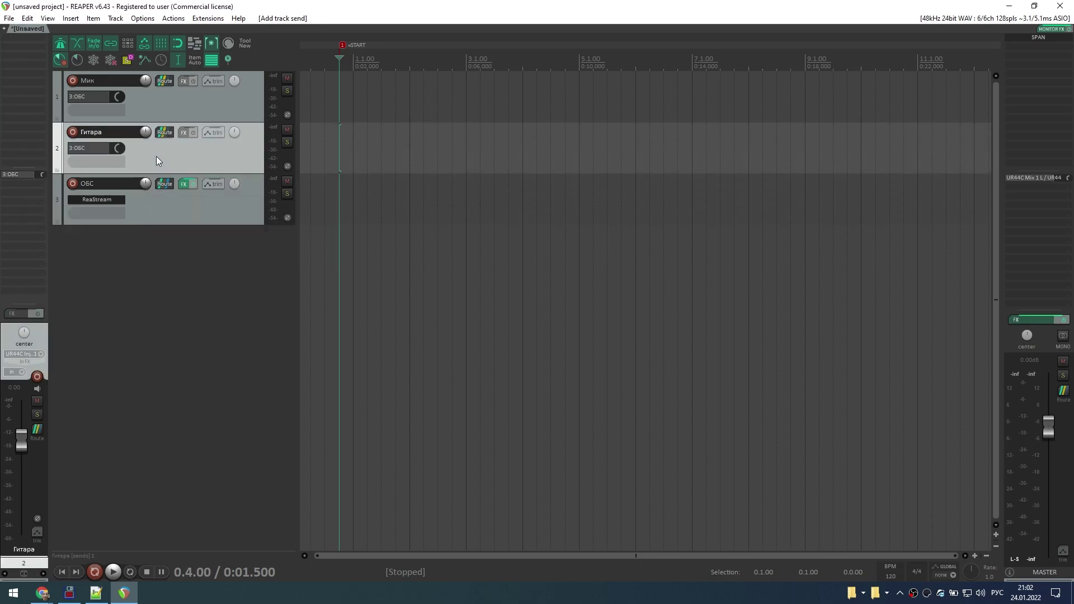
Delete the Мик, Гитара and ОБС tracks.
{"action": "left_click", "coordinate": [191, 194]}
{"action": "left_click", "coordinate": [211, 109], "text": "shift"}
{"action": "key", "text": "Delete"}
{"action": "key", "text": "Return"}
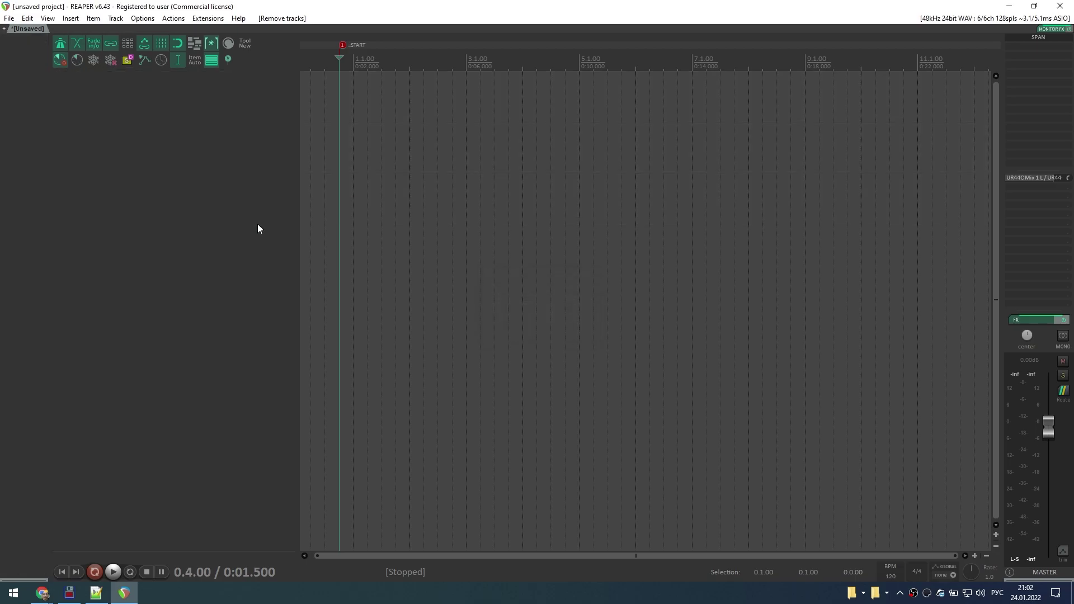
Open the monitoring FX chain with ReaStream and move its window closer to the master track.
{"action": "left_click", "coordinate": [1053, 29]}
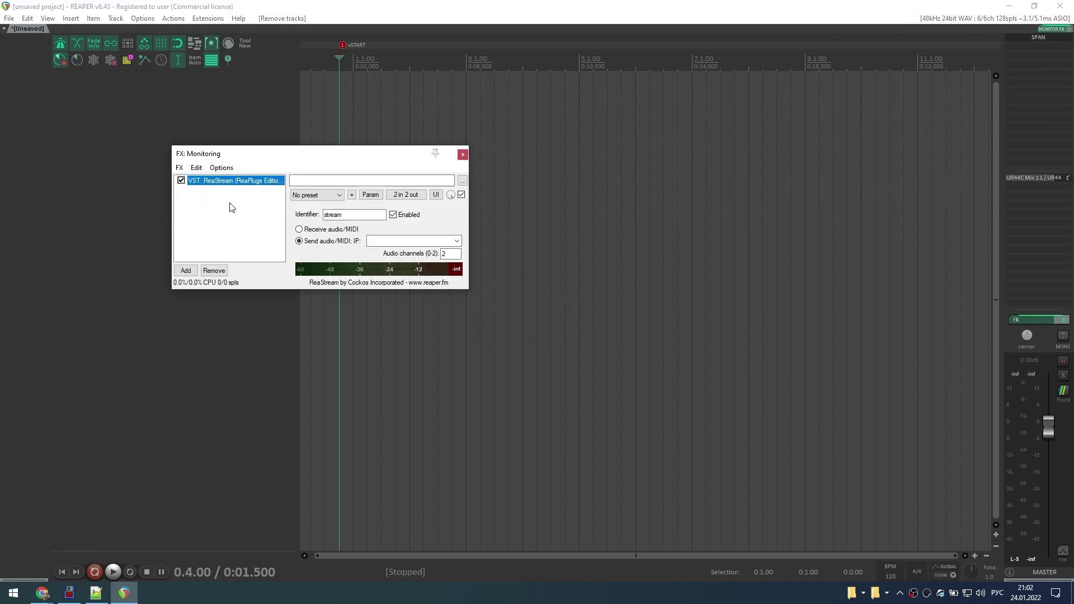
{"action": "left_click_drag", "start_coordinate": [406, 159], "coordinate": [867, 161]}
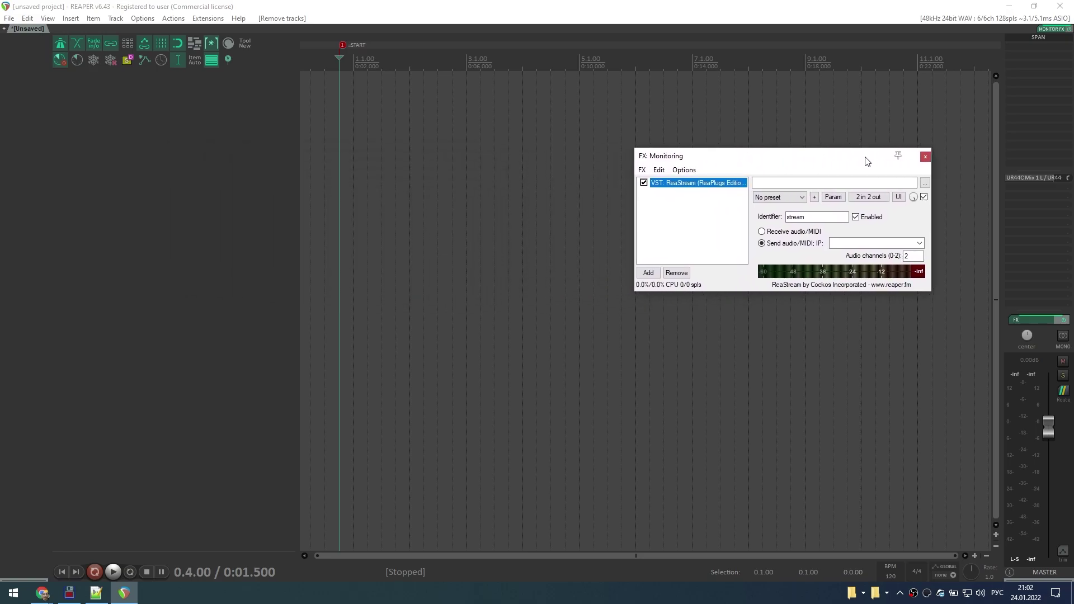